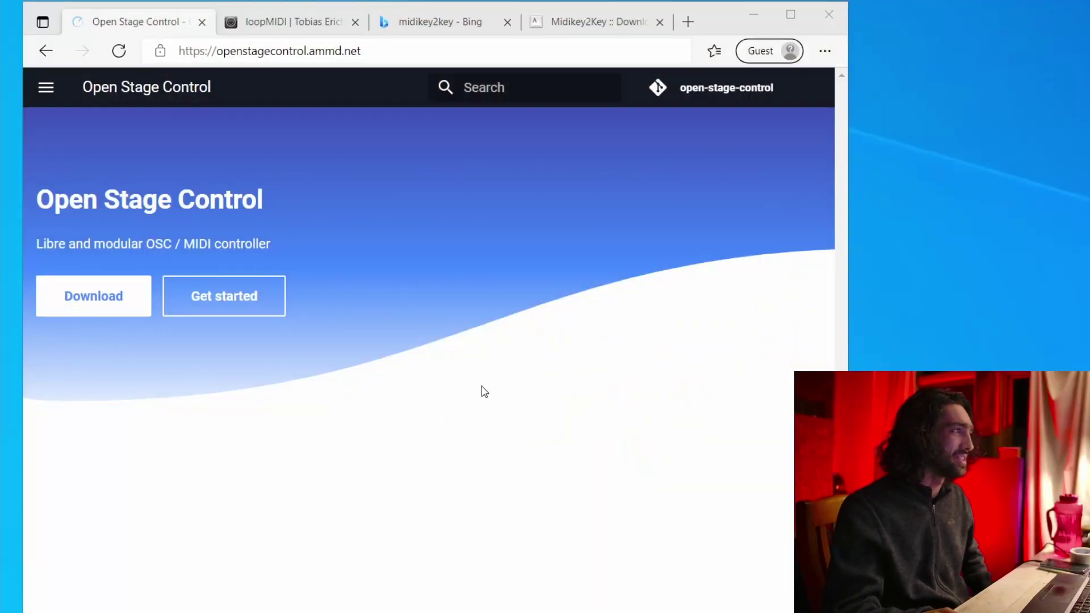
Step: Bring up the Open Stage Control download page for the latest release, followed by the loopMIDI page
left_click(372, 51)
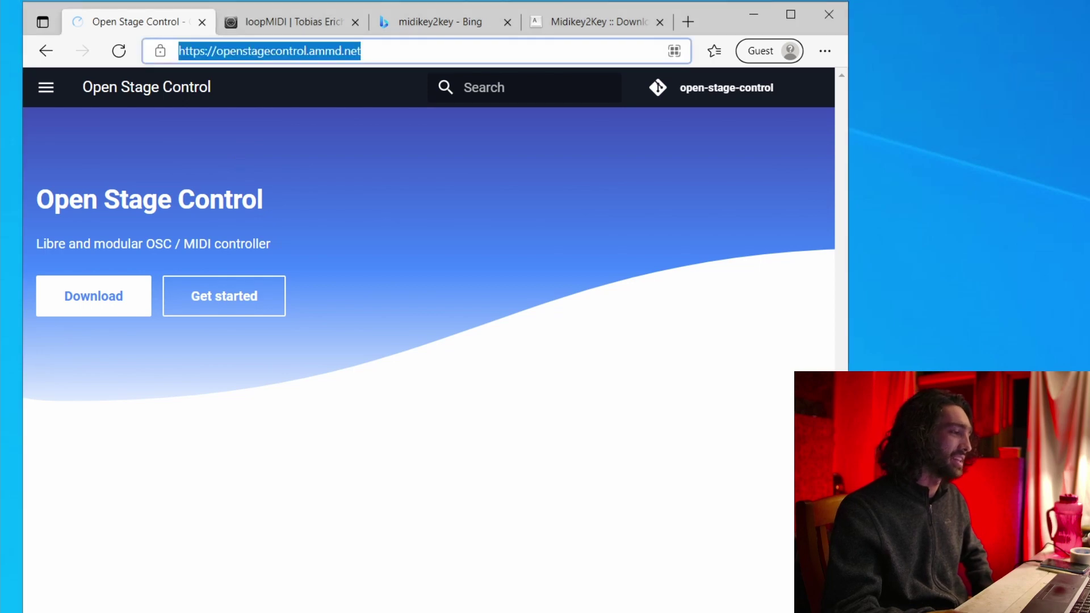
left_click(88, 298)
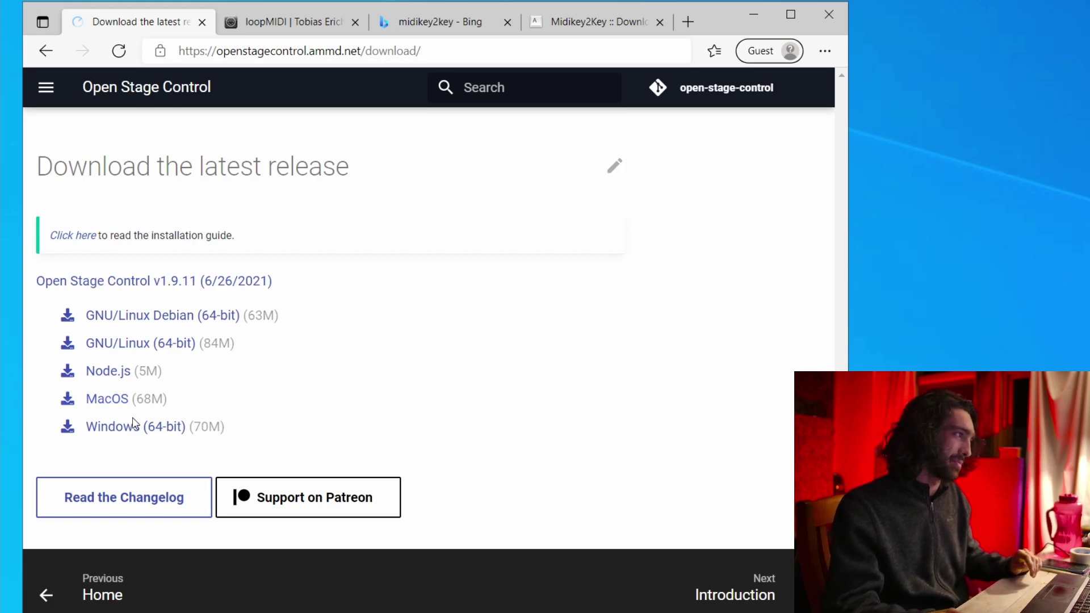
left_click(275, 26)
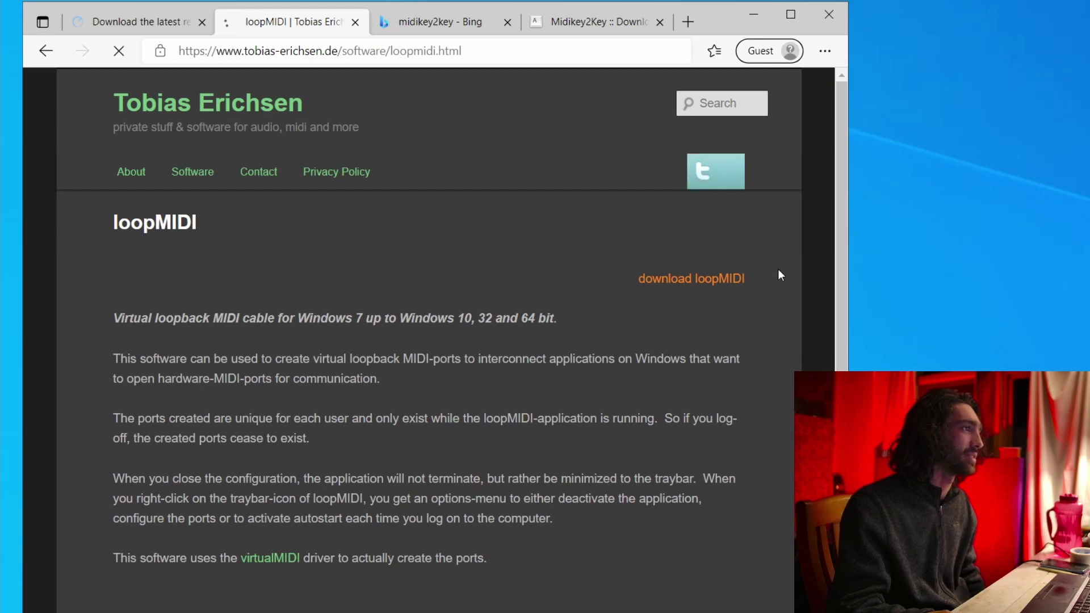
Step: Close the midikey2key search results so that the Midikey2Key download page is shown
left_click(452, 23)
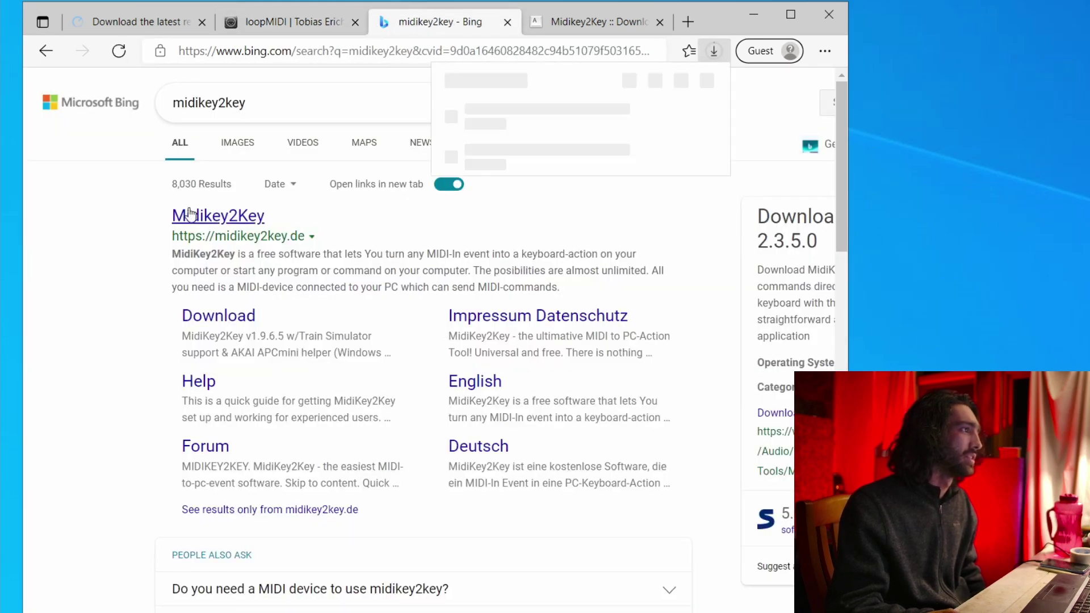
left_click(695, 118)
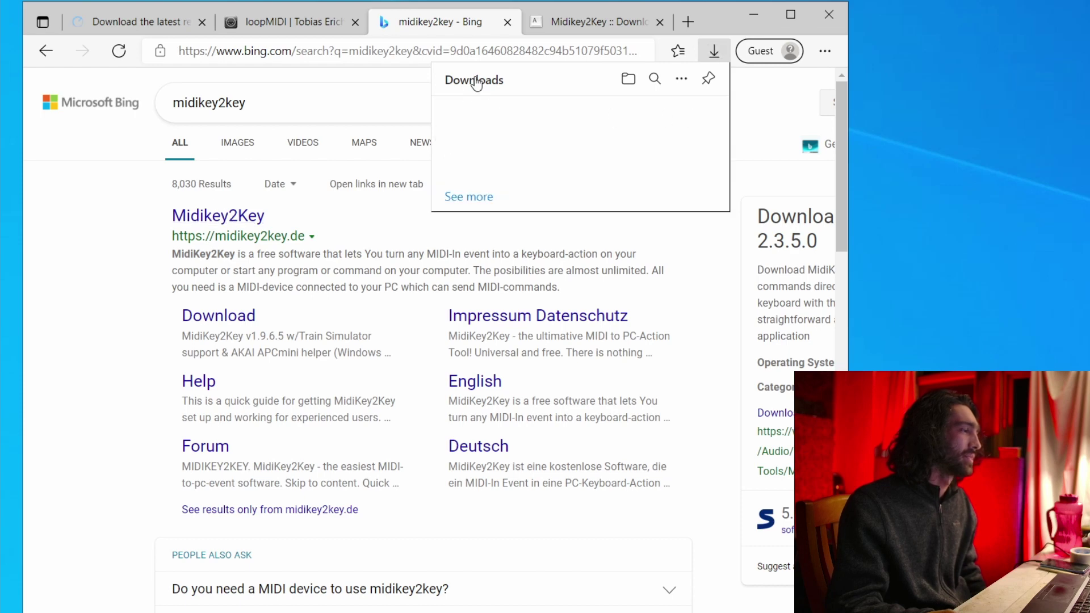
left_click(508, 23)
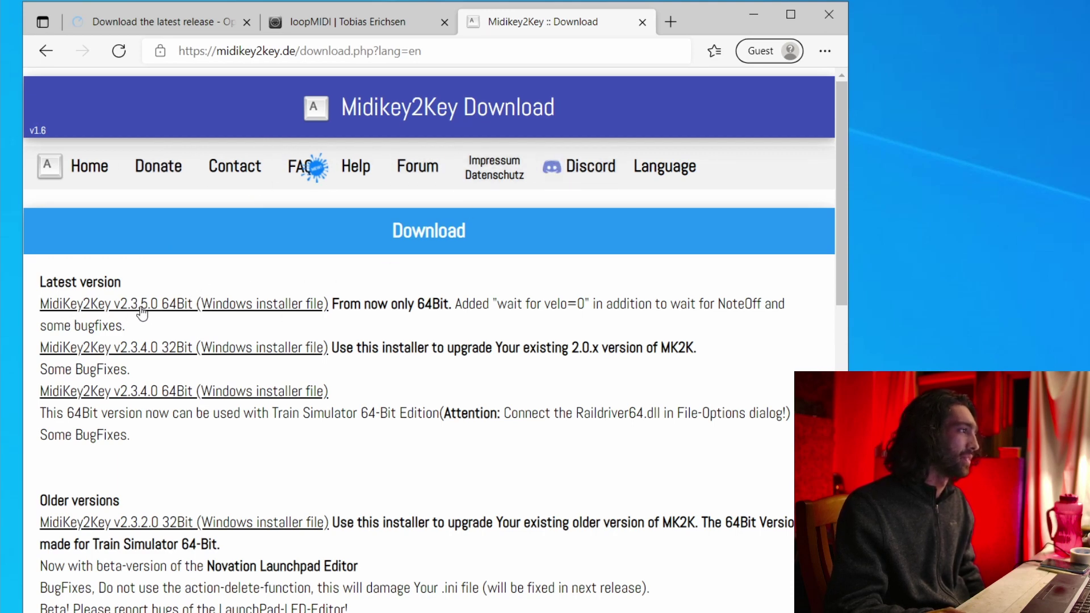
Step: Examine the latest MidiKey2Key v2.3.5.0 64Bit installer entry and the Other tools/files section on the download page
left_click_drag(493, 307, 594, 307)
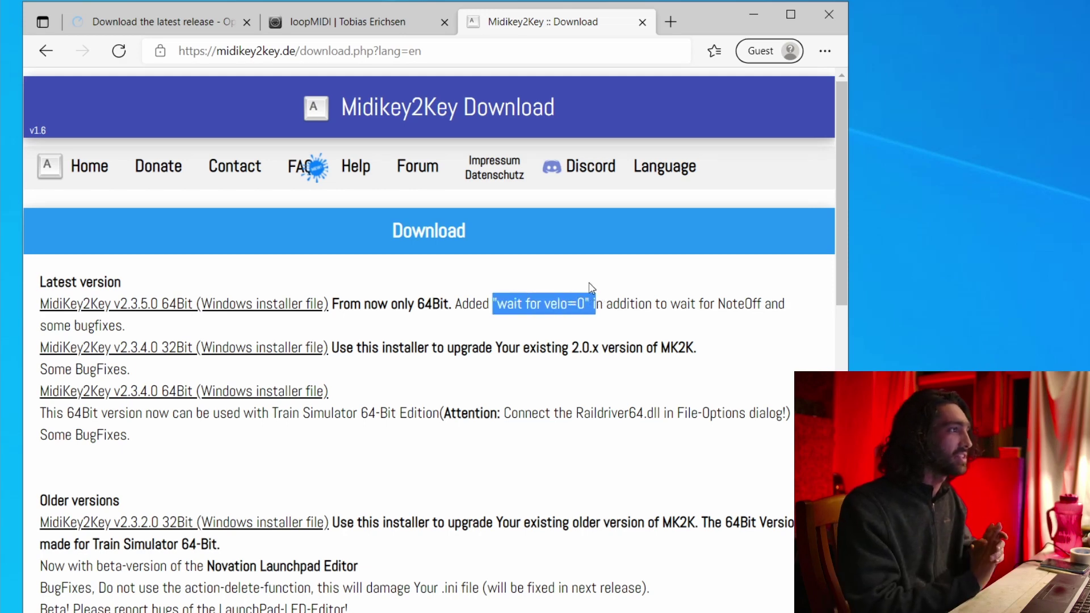
left_click(357, 307)
left_click_drag(356, 307, 39, 274)
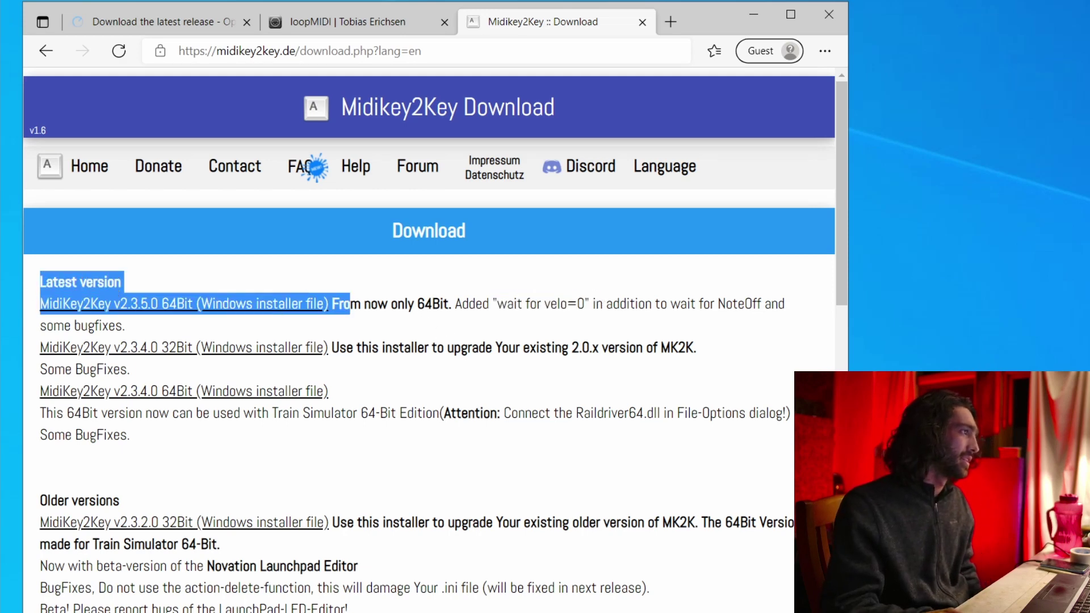
left_click(390, 300)
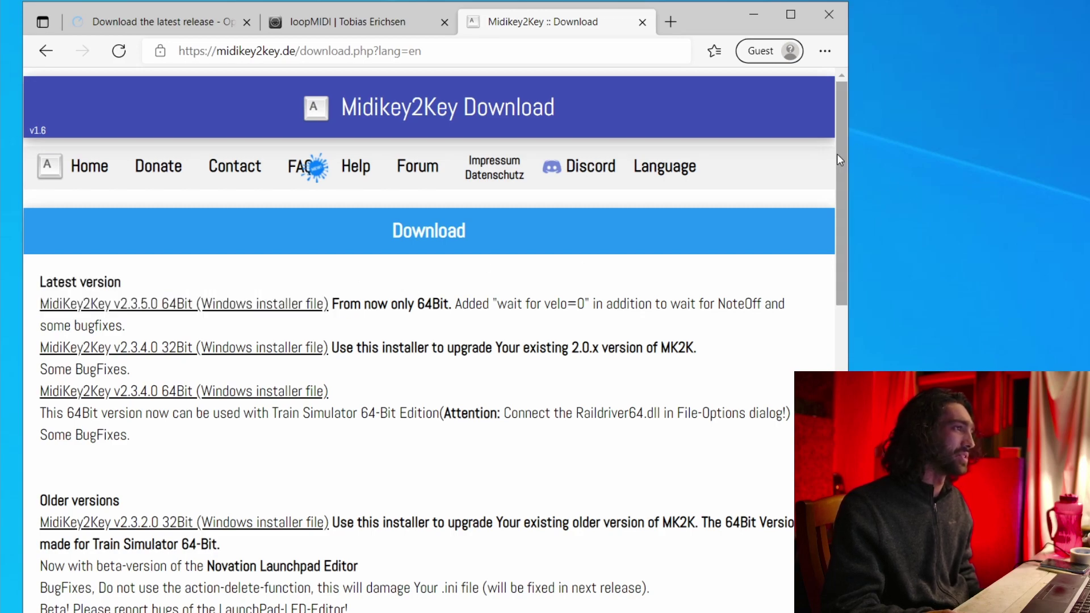
scroll(318, 438, "down", 10)
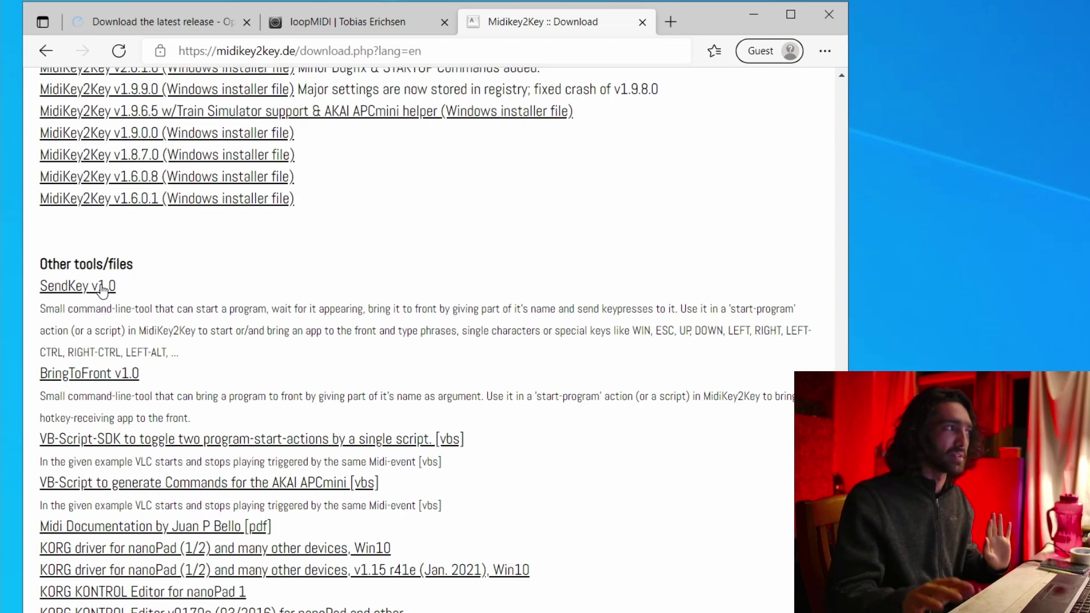
scroll(399, 328, "up", 10)
scroll(400, 328, "up", 5)
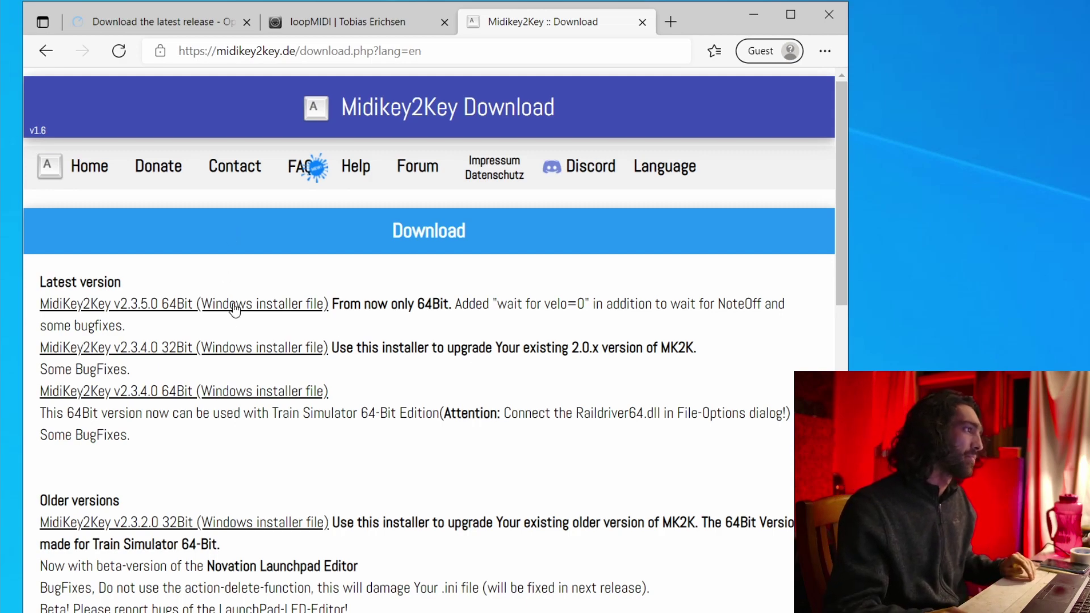
Step: Read the SendKey v1.0 description under Other tools/files, focusing on the special keys it supports and its use in MidiKey2Key
left_click_drag(845, 172, 843, 511)
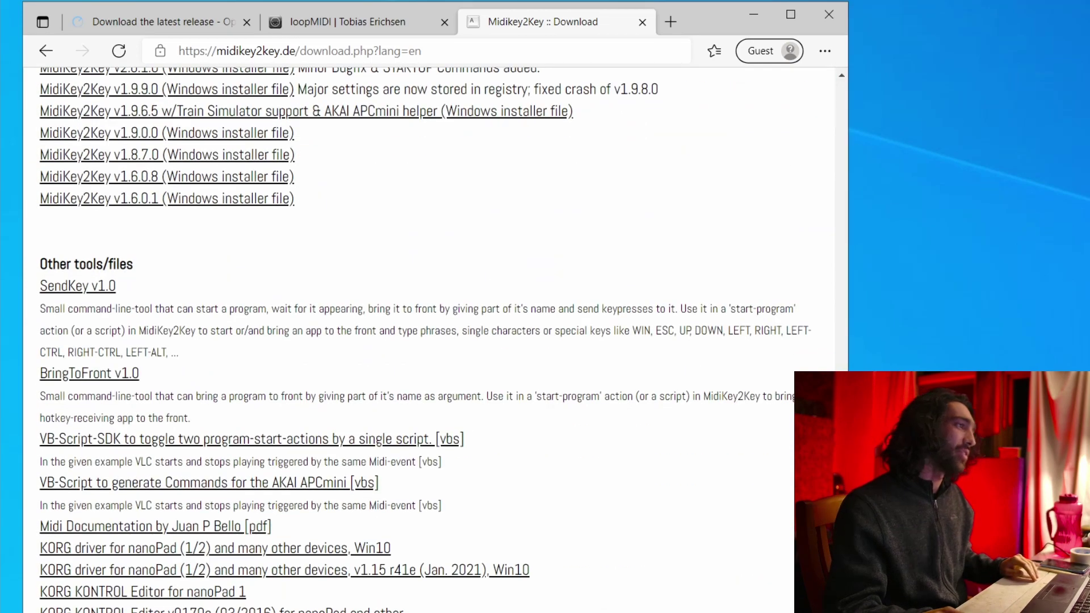
left_click_drag(145, 300, 38, 284)
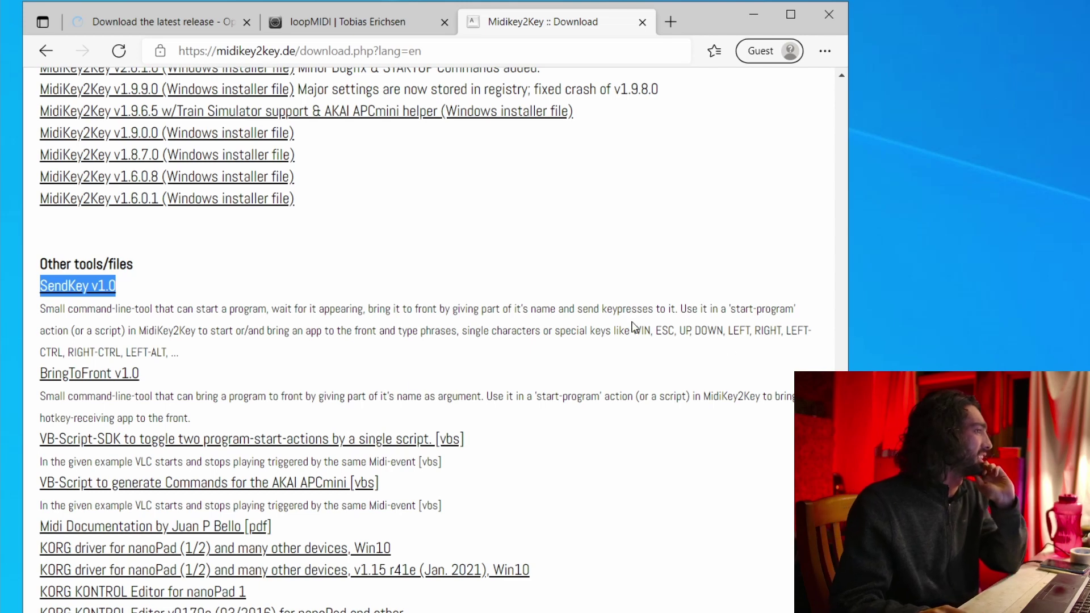
left_click_drag(565, 330, 724, 328)
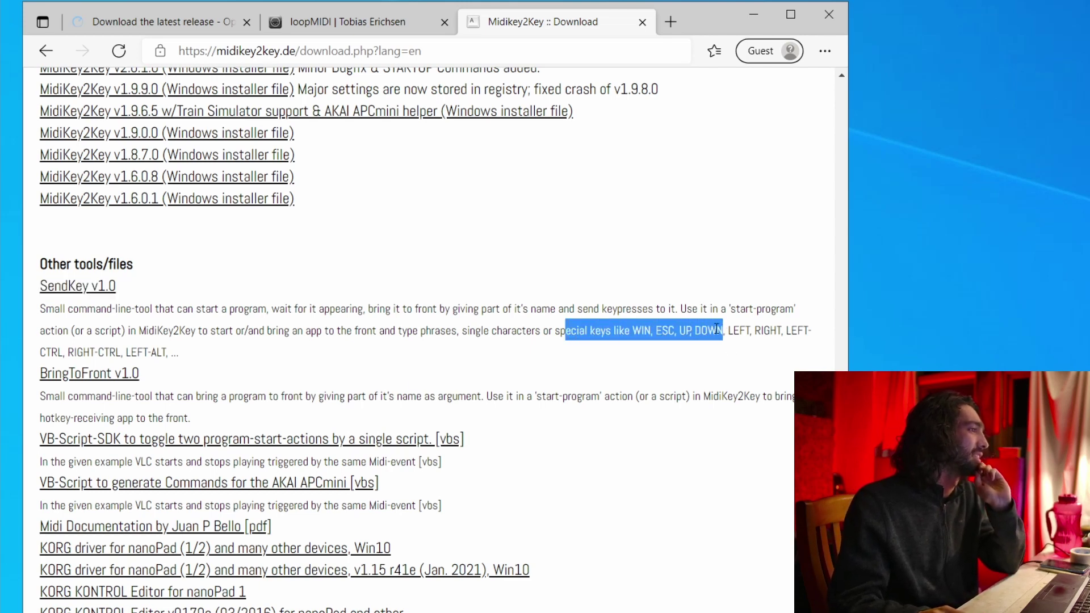
left_click(698, 333)
left_click_drag(683, 329, 775, 327)
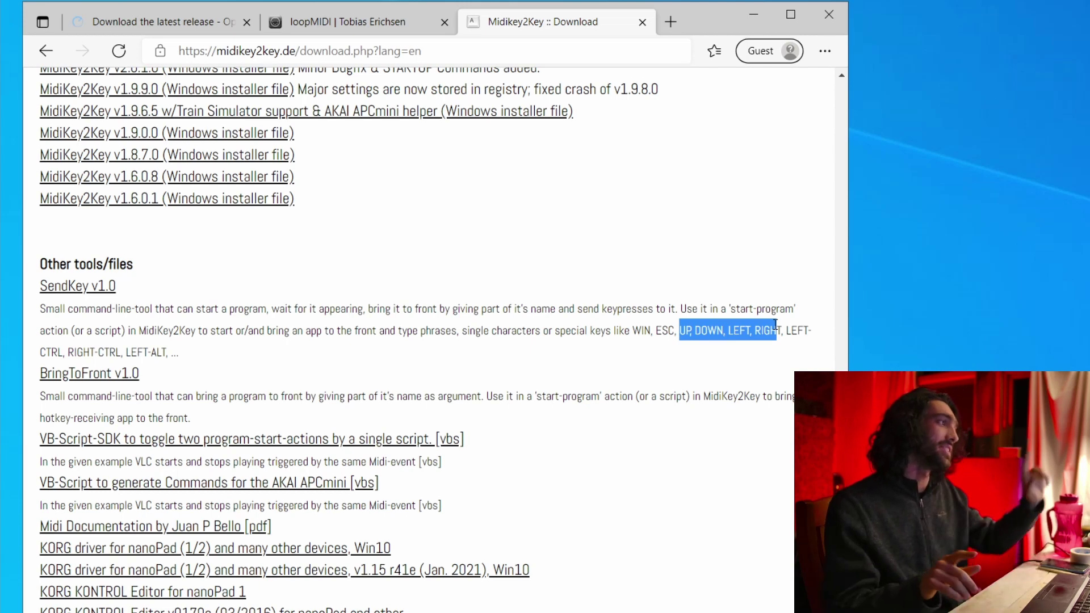
left_click(159, 340)
left_click_drag(160, 330, 44, 267)
left_click(163, 329)
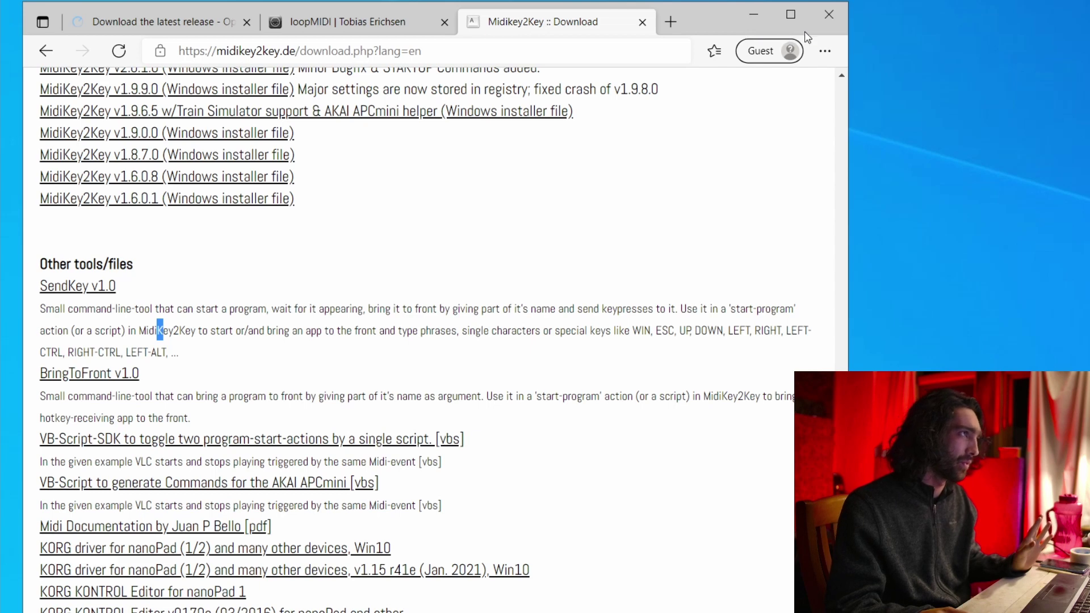
Step: Review the Open Stage Control, loopMIDI and Midikey2Key download pages down to SendKey v1.0, and dismiss the browser window
left_click(151, 21)
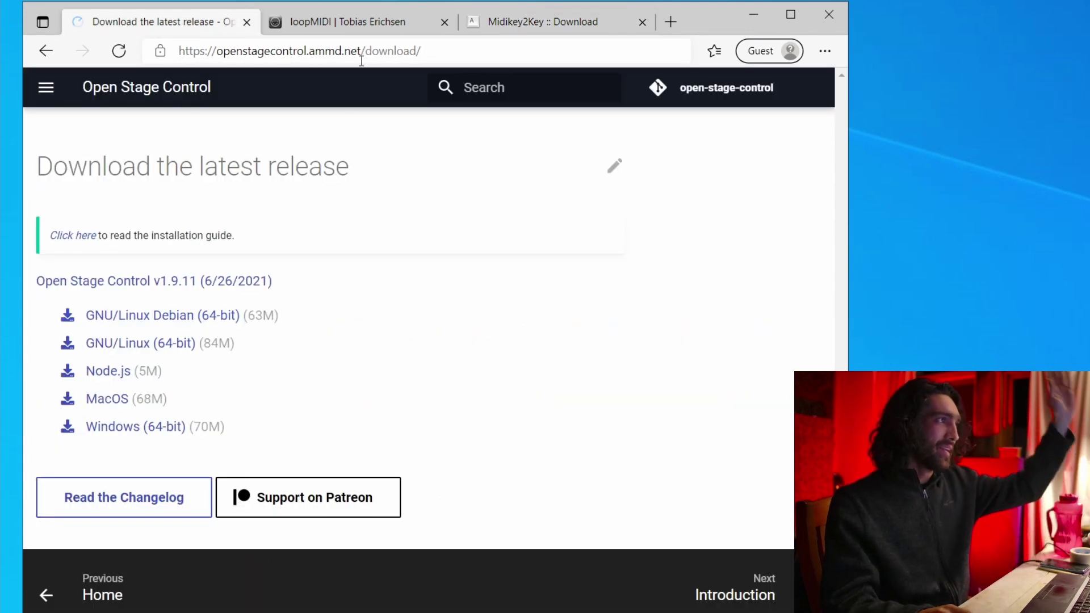
left_click(362, 28)
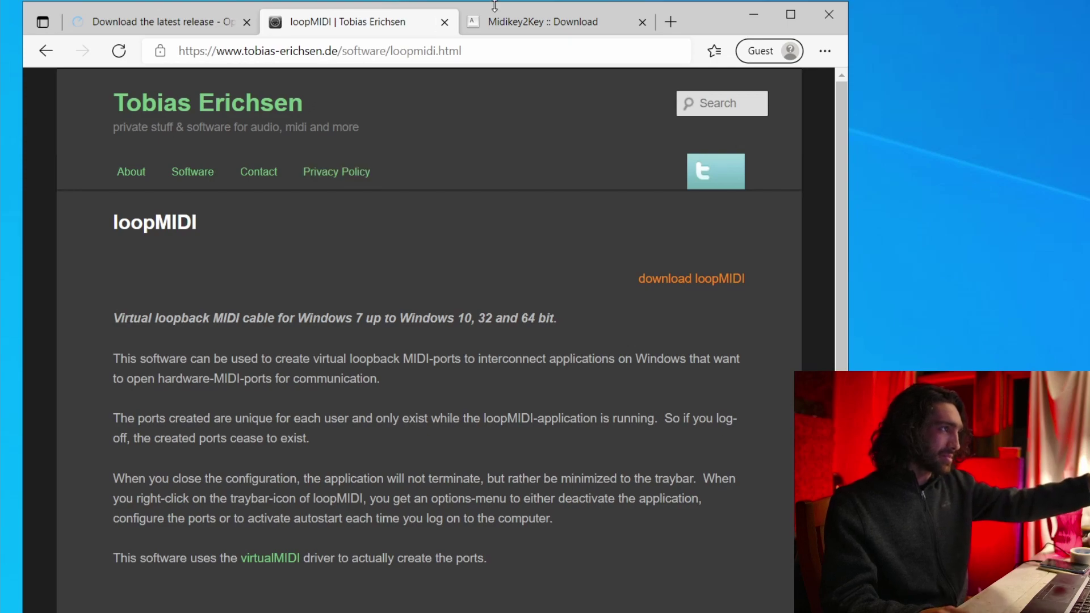
left_click(525, 22)
scroll(110, 321, "up", 20)
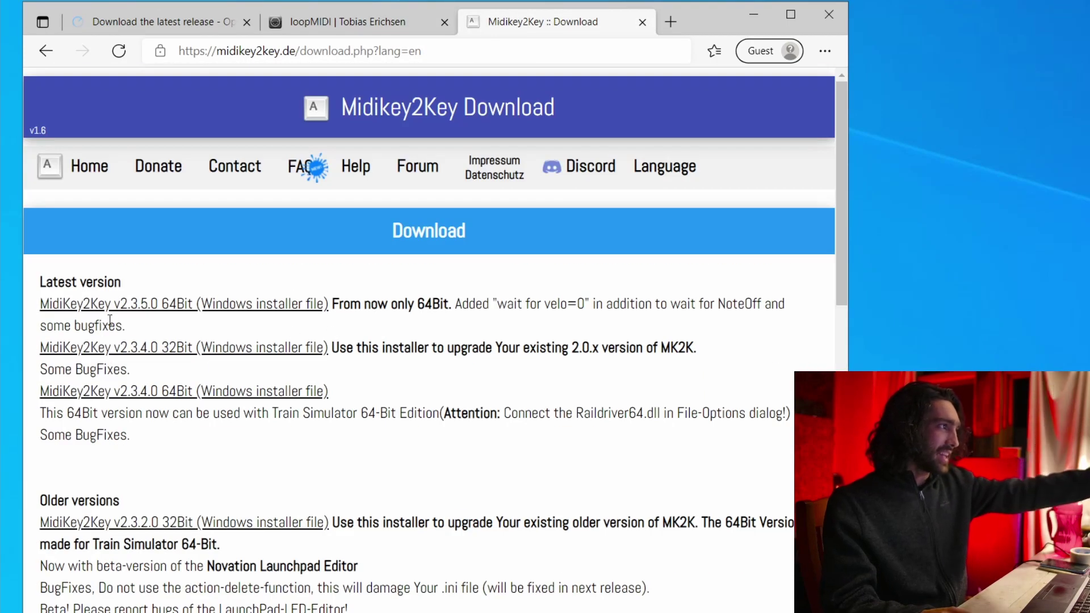
scroll(124, 299, "down", 15)
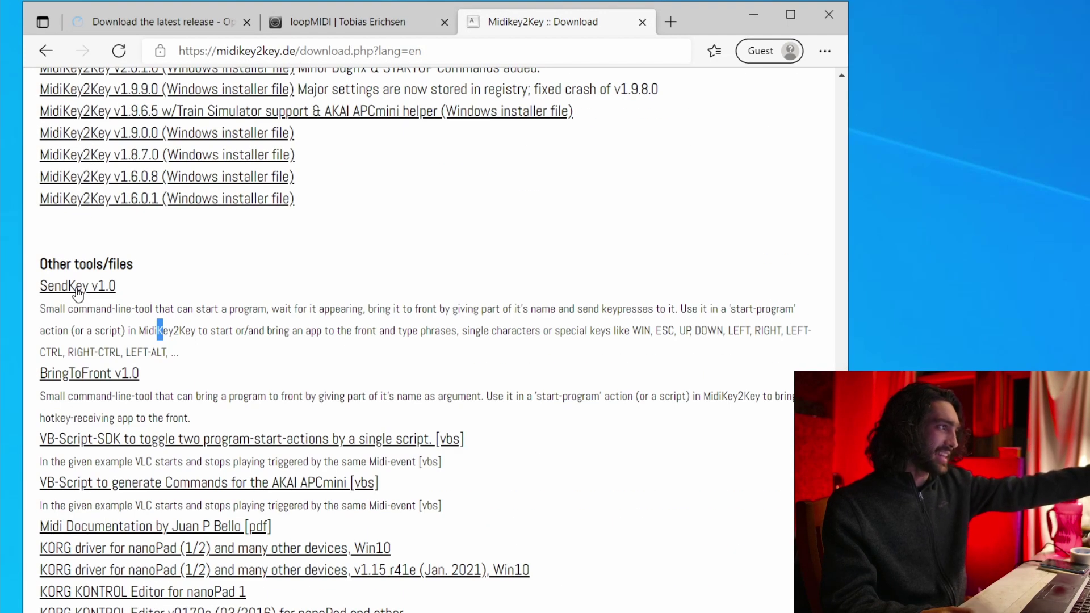
left_click(817, 17)
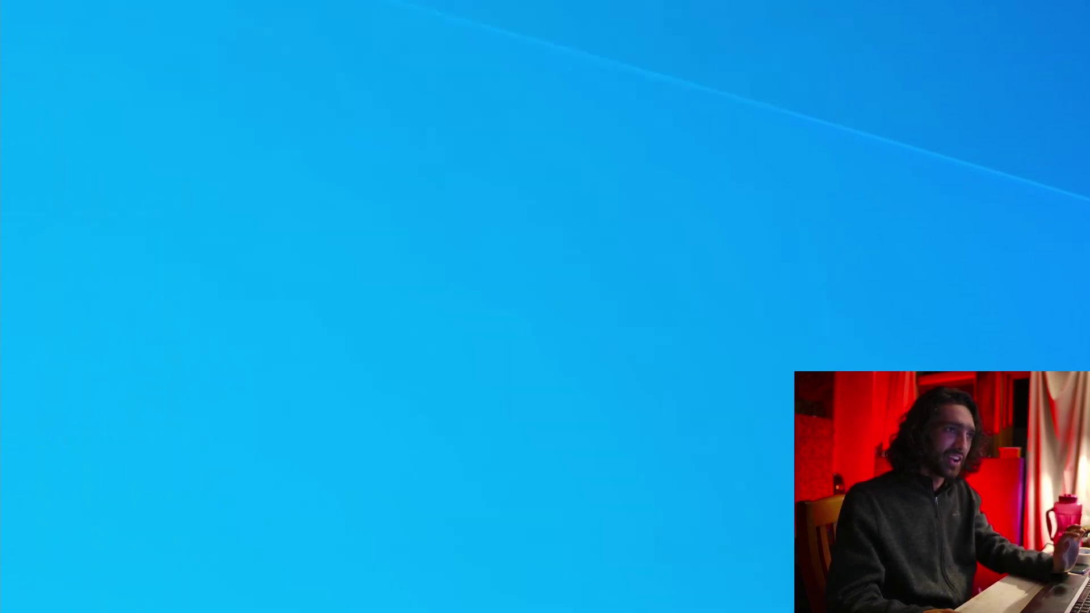
Step: Switch to File Explorer's Downloads for OSC folder and open the extracted open-stage-control-1.9.11-win32-x64 folder inside its (3) folder
key("alt+Tab")
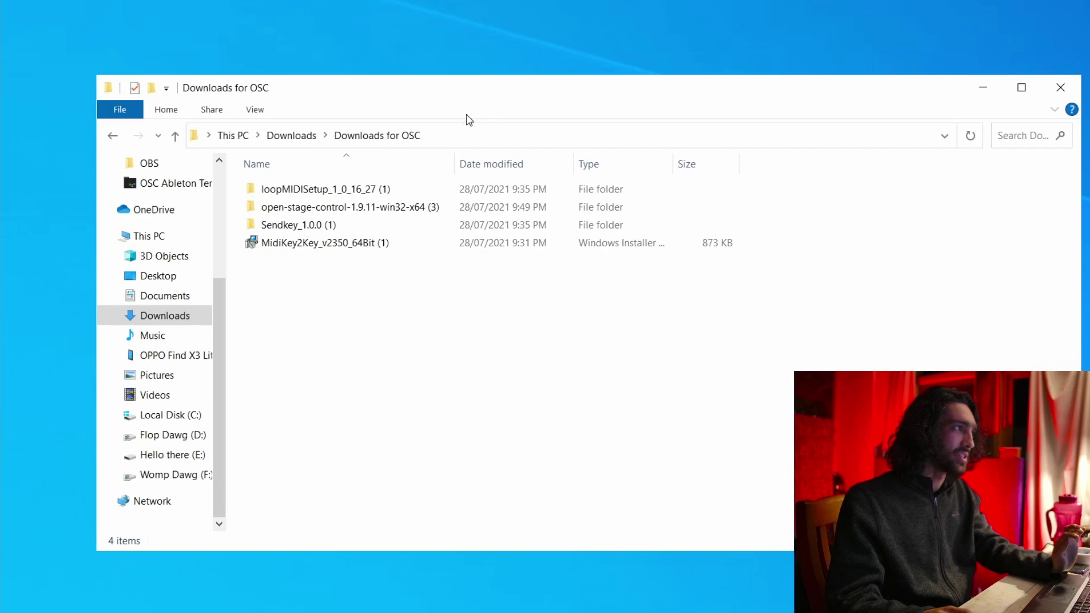
double_click(317, 209)
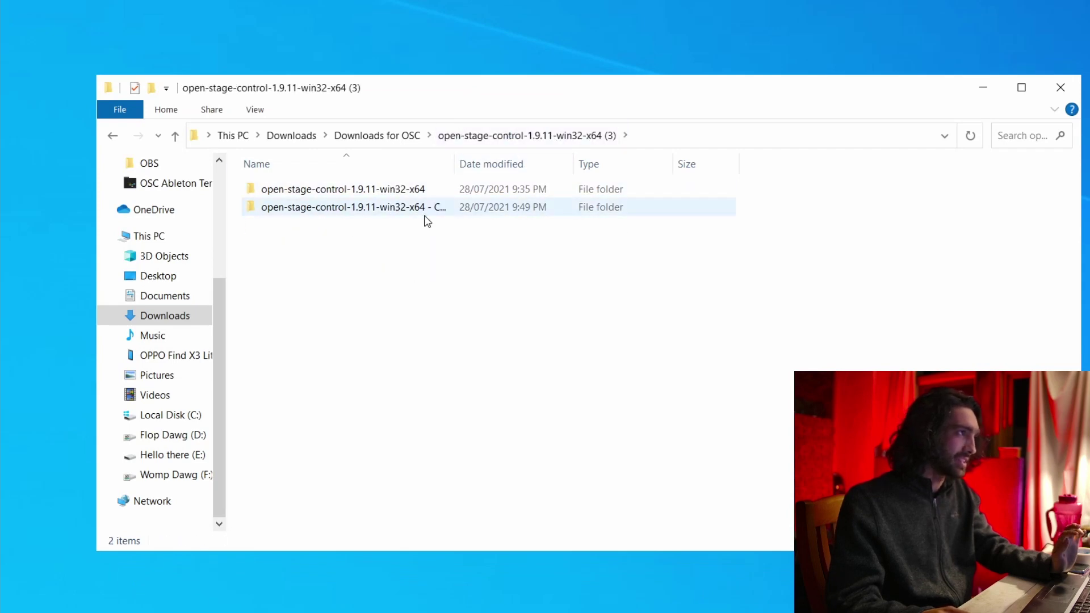
double_click(410, 189)
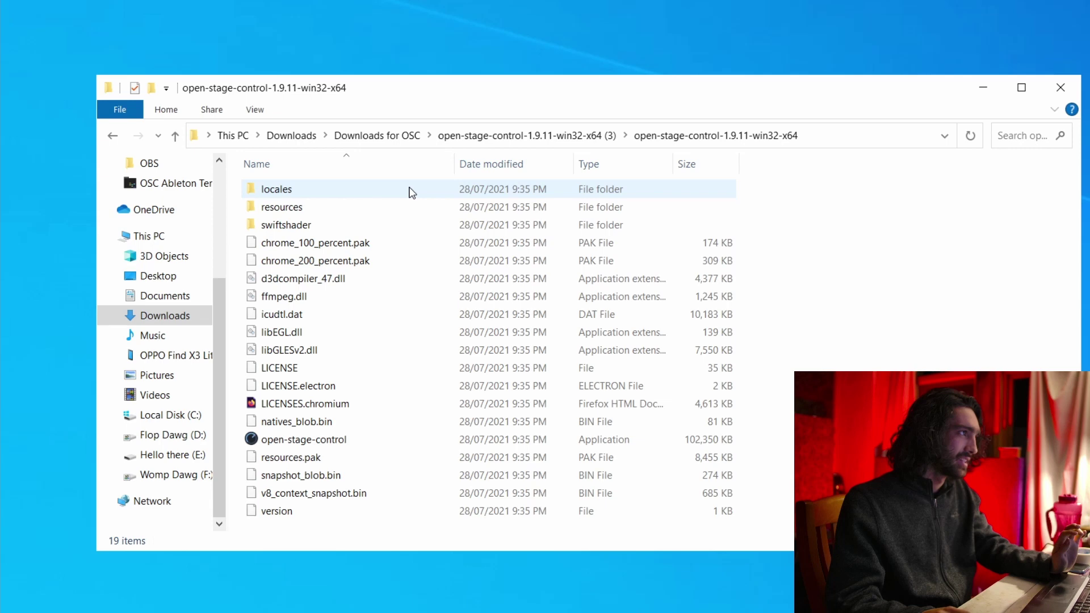
Step: Delete the duplicate copy of the open-stage-control-1.9.11-win32-x64 folder and return to the Downloads for OSC folder
left_click(545, 135)
left_click(302, 210)
key("Delete")
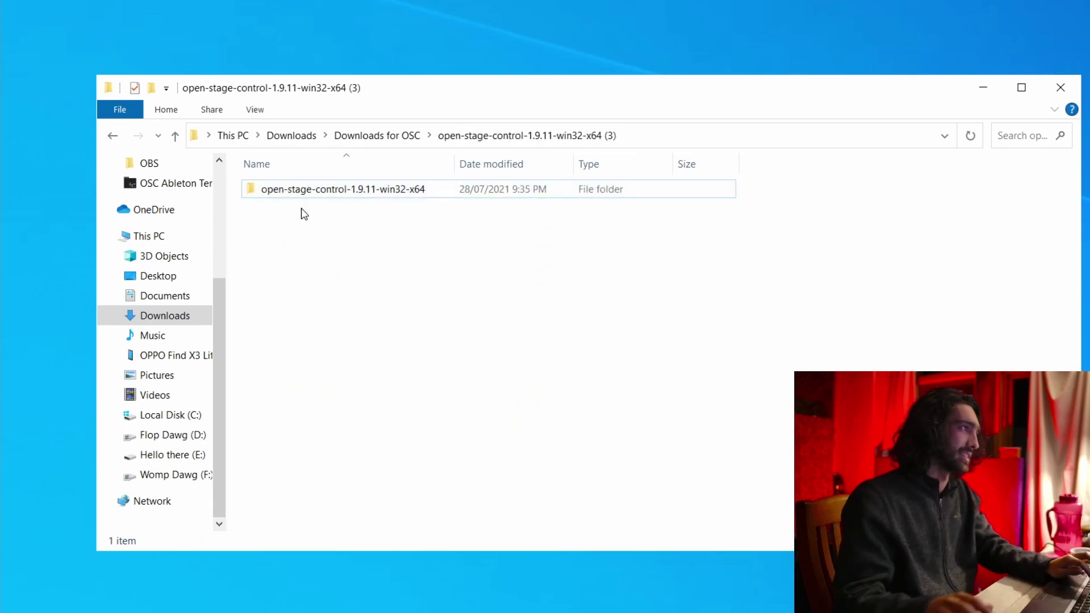
left_click(363, 137)
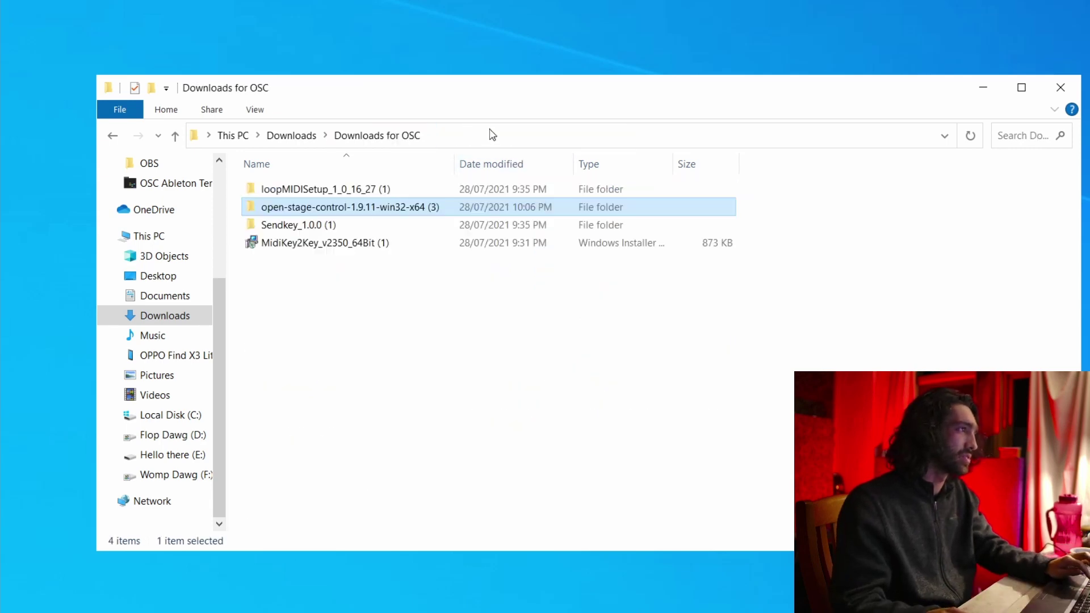
Step: Look through the extracted open-stage-control download and the contents of the Open Stage Control folder in Program Files
double_click(360, 207)
double_click(351, 190)
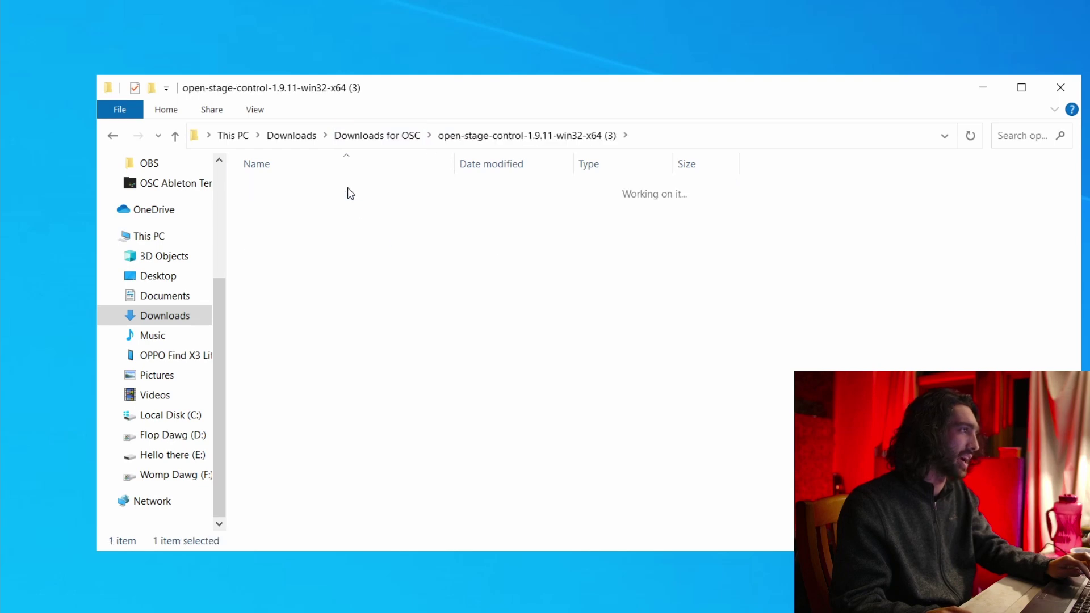
left_click(564, 140)
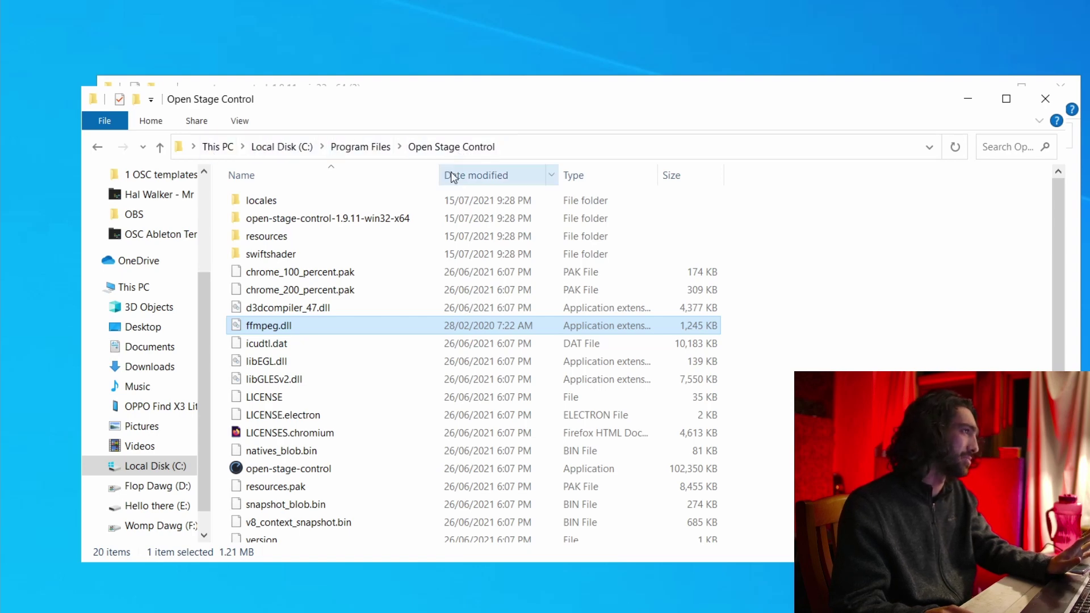
scroll(331, 376, "down", 1)
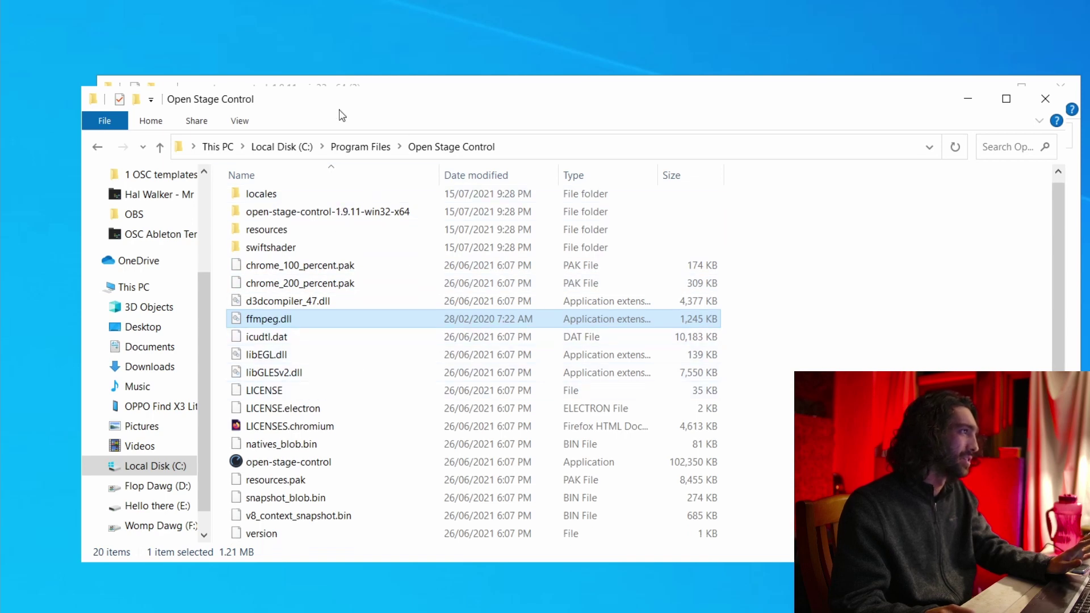
key("ctrl+w")
Step: Try renaming the extracted open-stage-control-1.9.11-win32-x64 folder as "Open STage Controlk! HAHAHA", and undo the rename
left_click(309, 193)
left_click(319, 190)
type("Open STage Controlk")
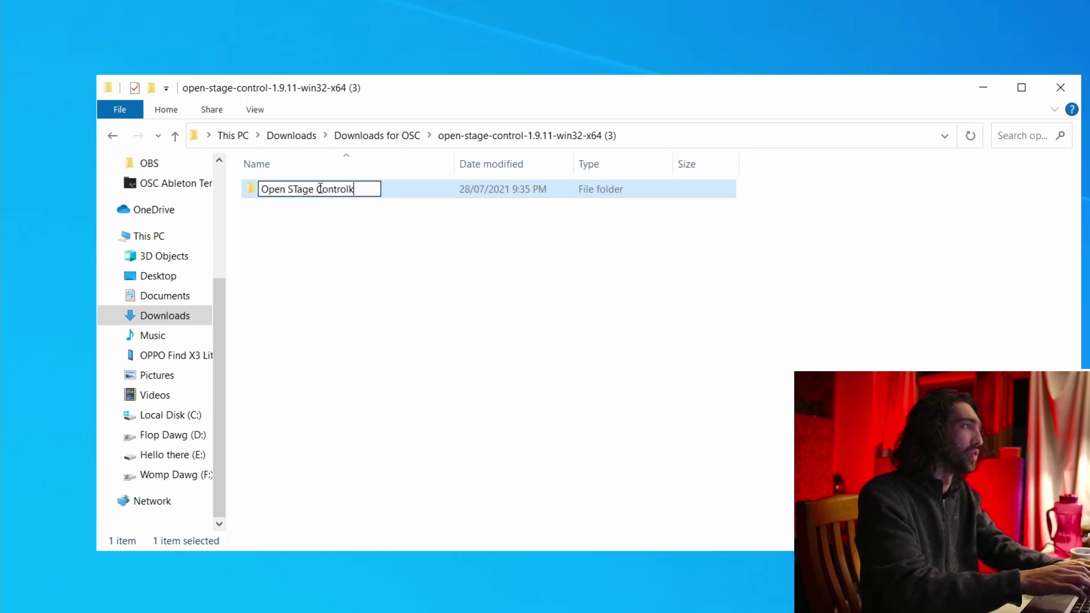
type("!")
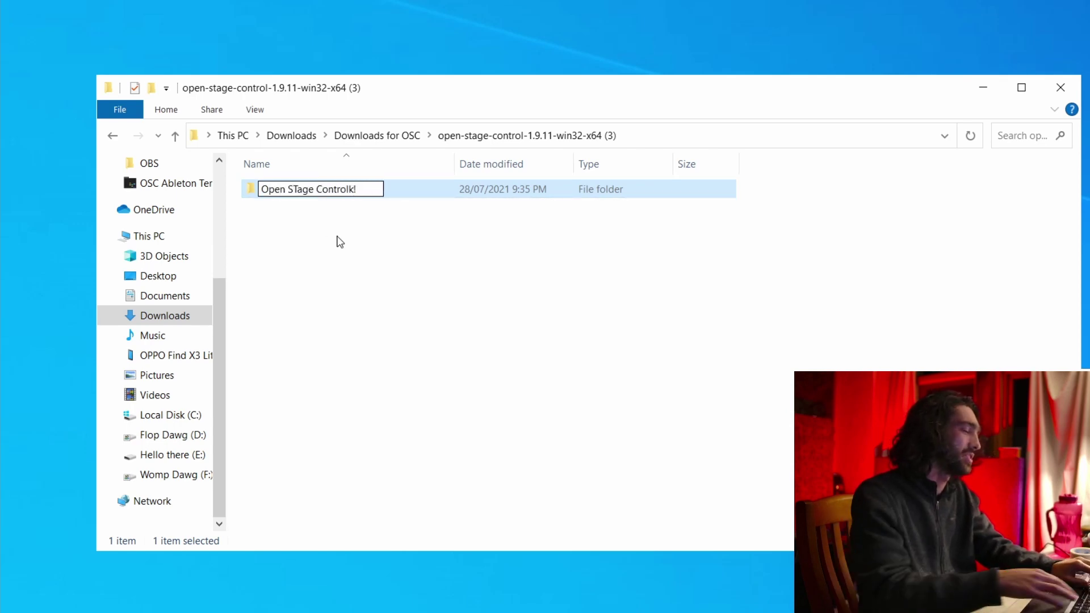
type(" HAHAHA")
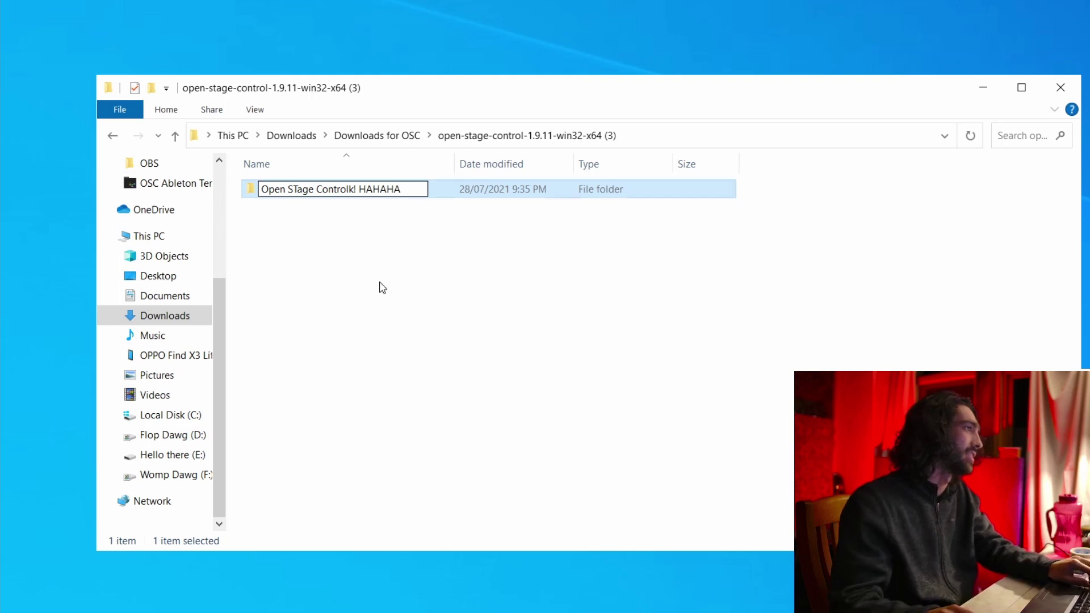
left_click(683, 254)
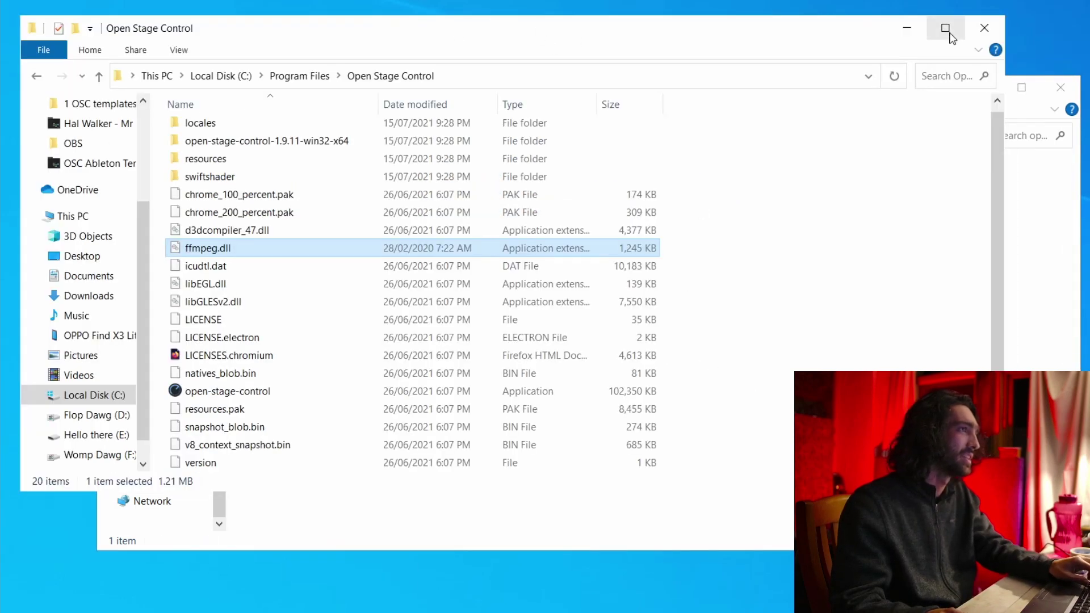
left_click(983, 31)
key("ctrl+z")
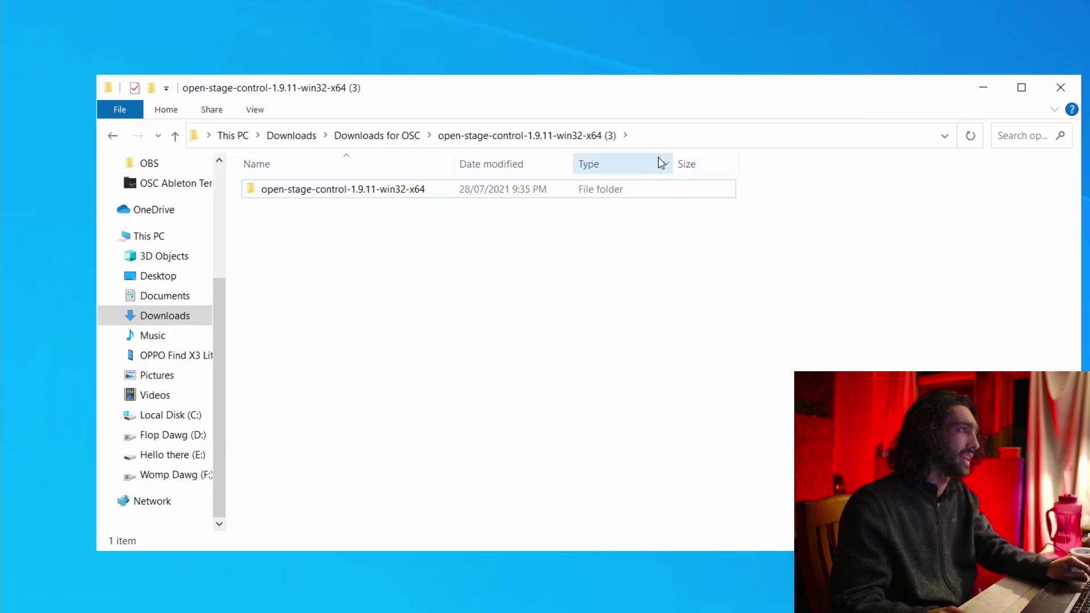
Step: Go back up to the Downloads for OSC folder
left_click(393, 137)
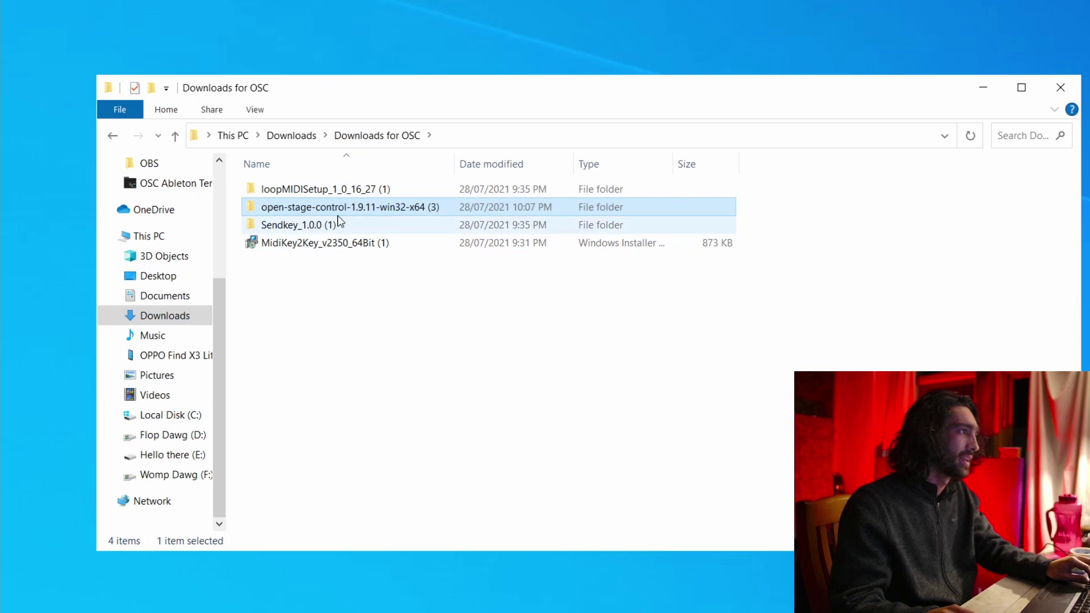
Step: Open the loopMIDISetup installer from the loopMIDISetup_1_0_16_27 (1) folder and close its setup window
double_click(326, 189)
double_click(319, 194)
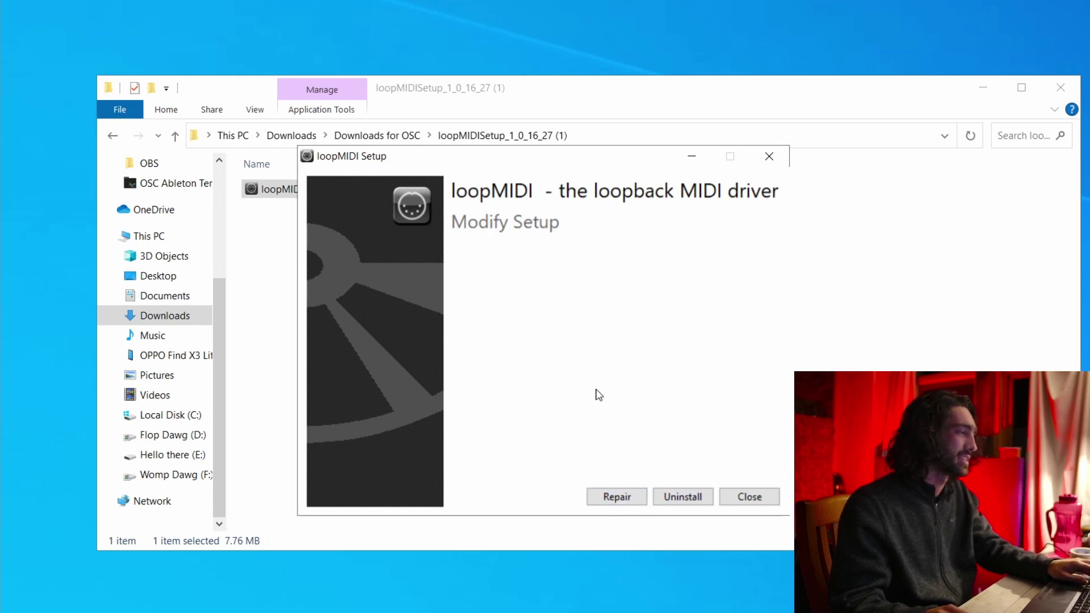
left_click(770, 163)
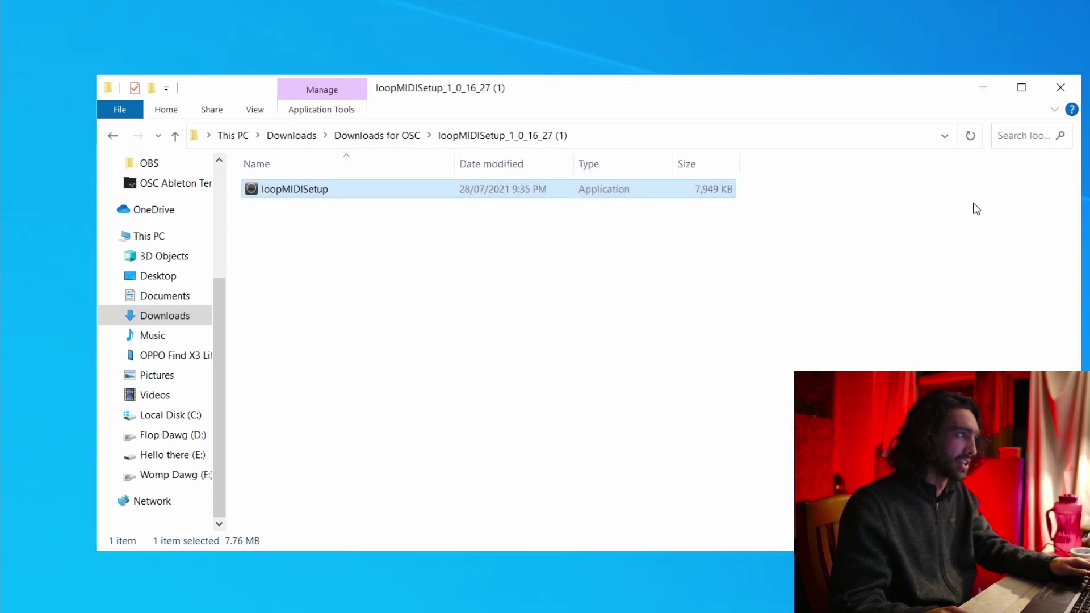
Step: Launch MidiKey2Key from its Program Files folder, look at its window, and close it
key("alt+Tab")
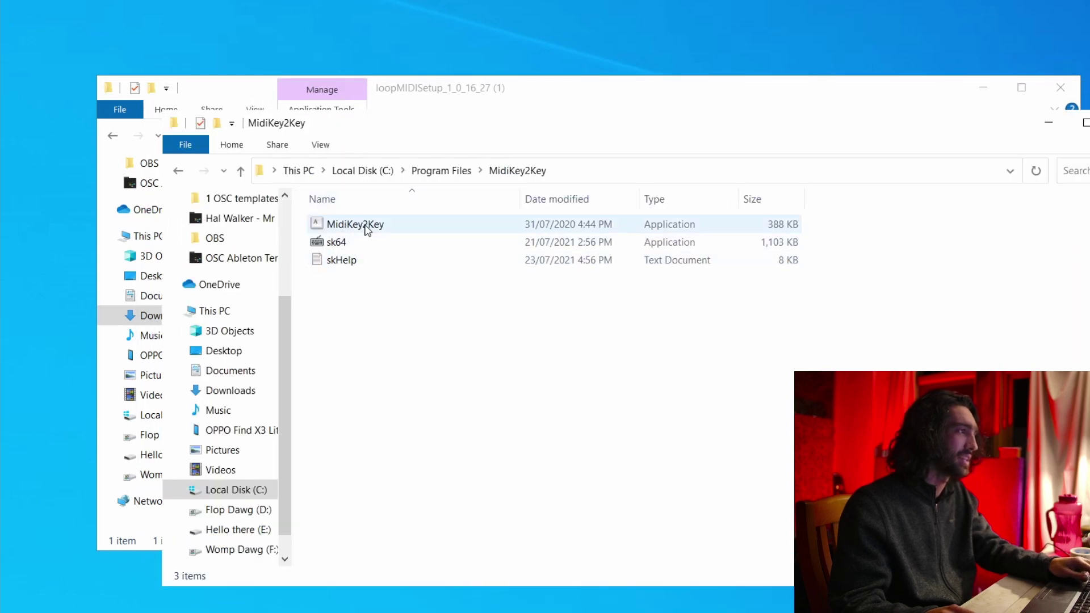
double_click(366, 229)
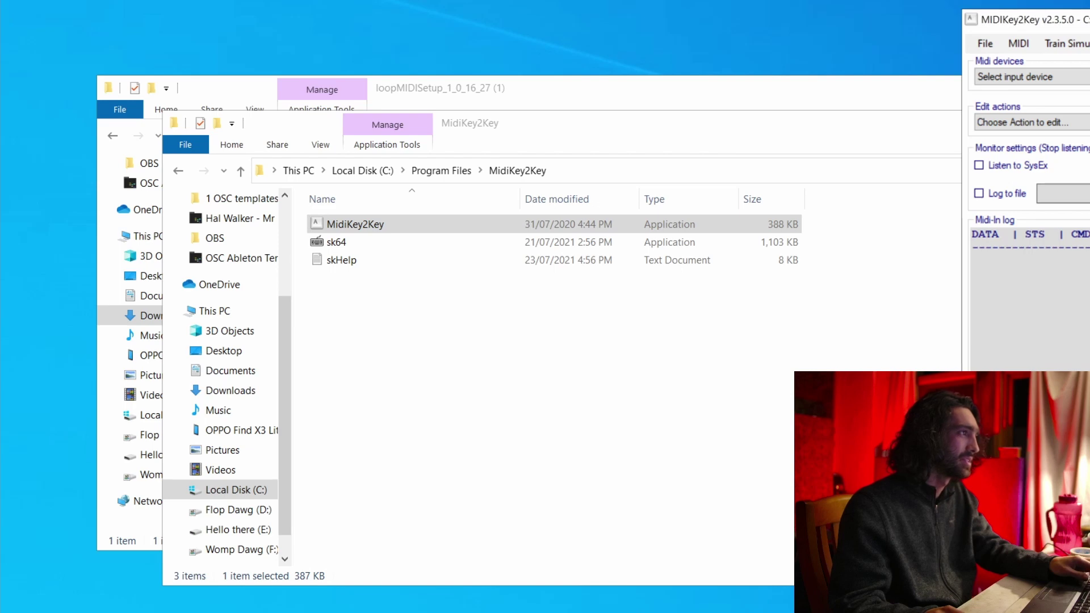
left_click(691, 112)
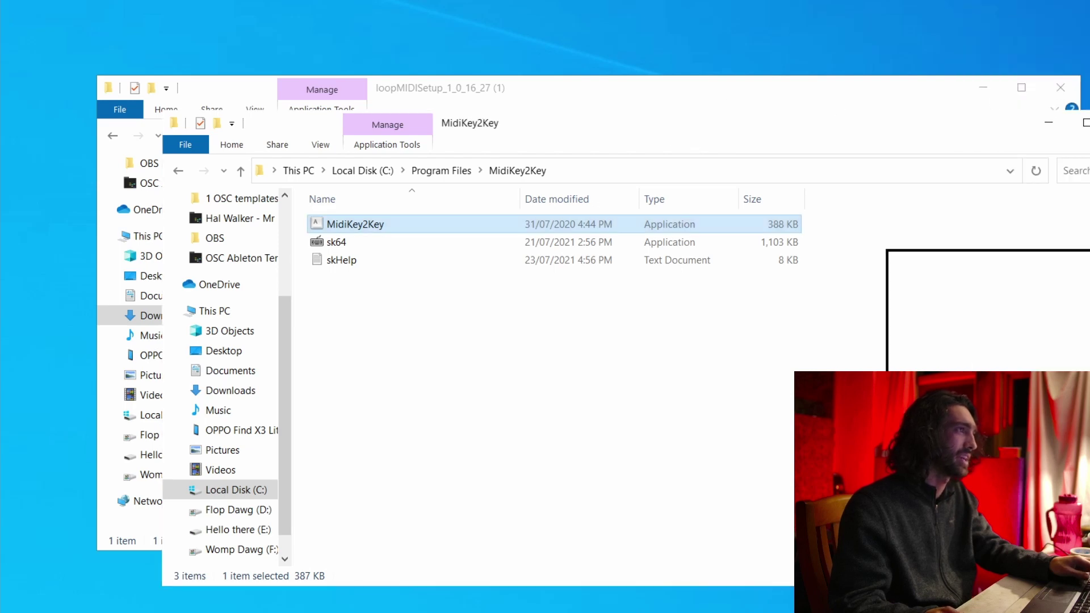
key("alt+F4")
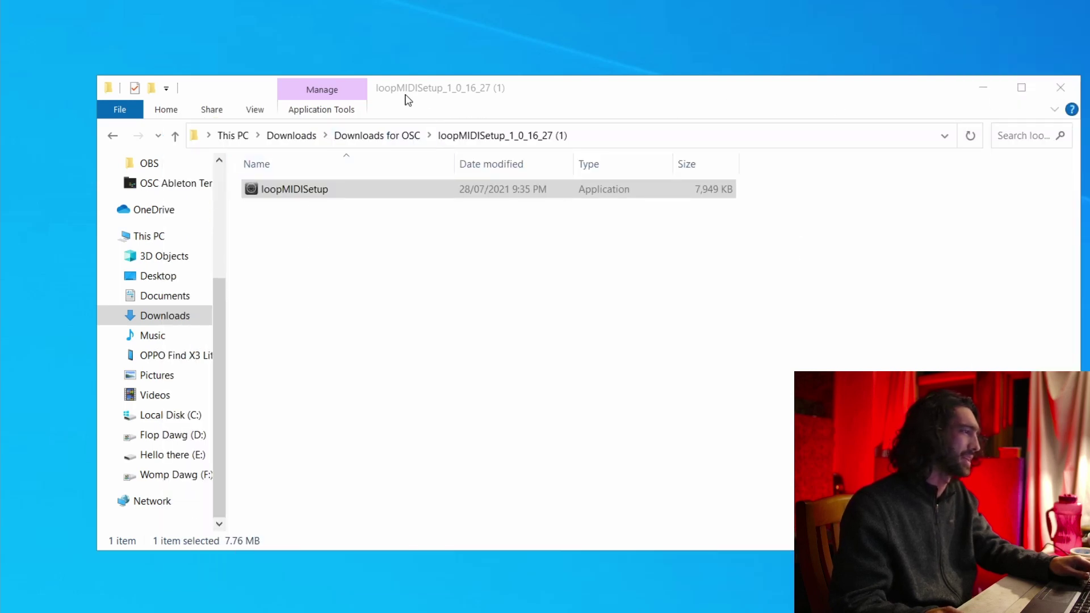
Step: Run the MidiKey2Key_v2350_64Bit (1) installer from Downloads for OSC as far as its installation options, and cancel the setup
left_click(409, 95)
left_click(372, 143)
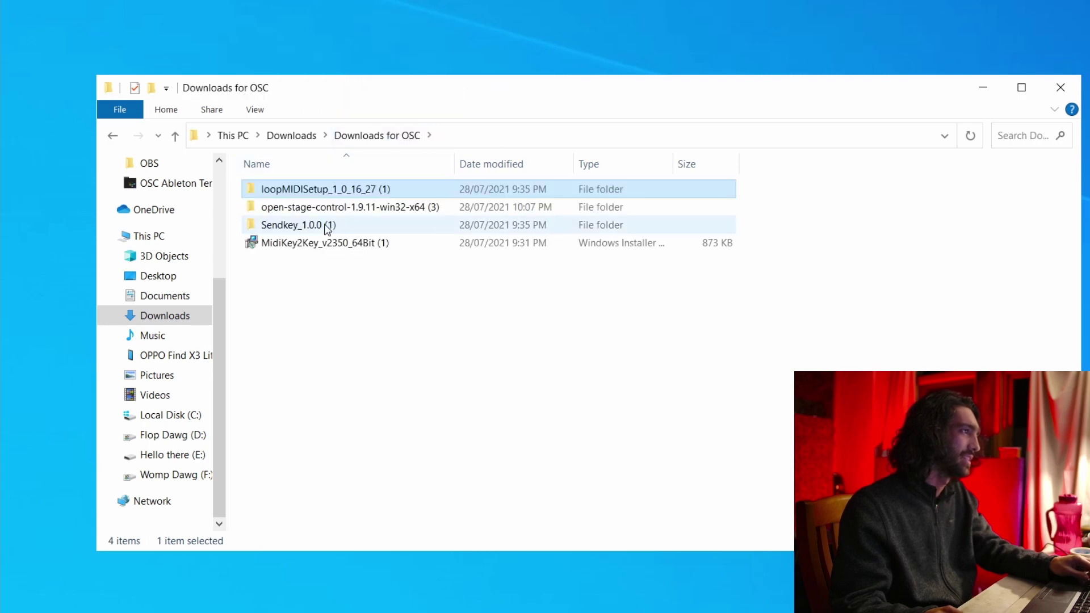
double_click(337, 243)
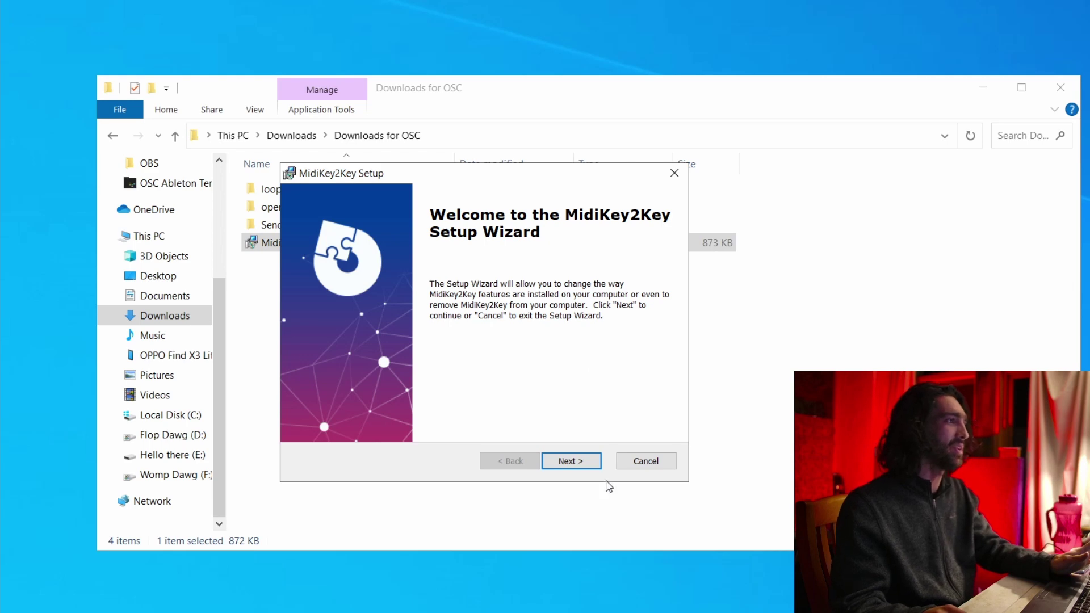
left_click(580, 460)
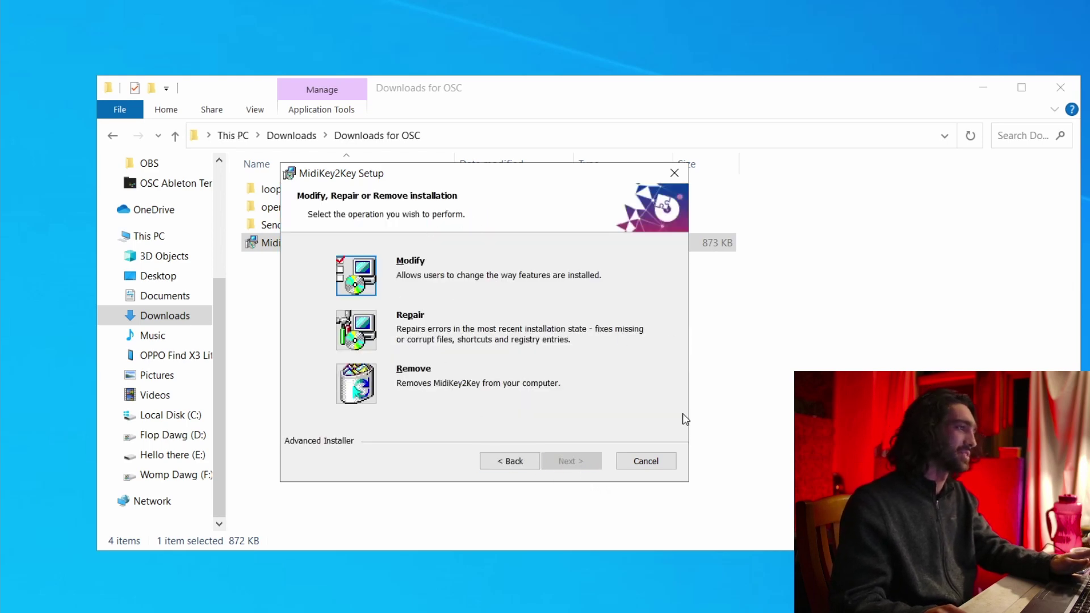
left_click(649, 462)
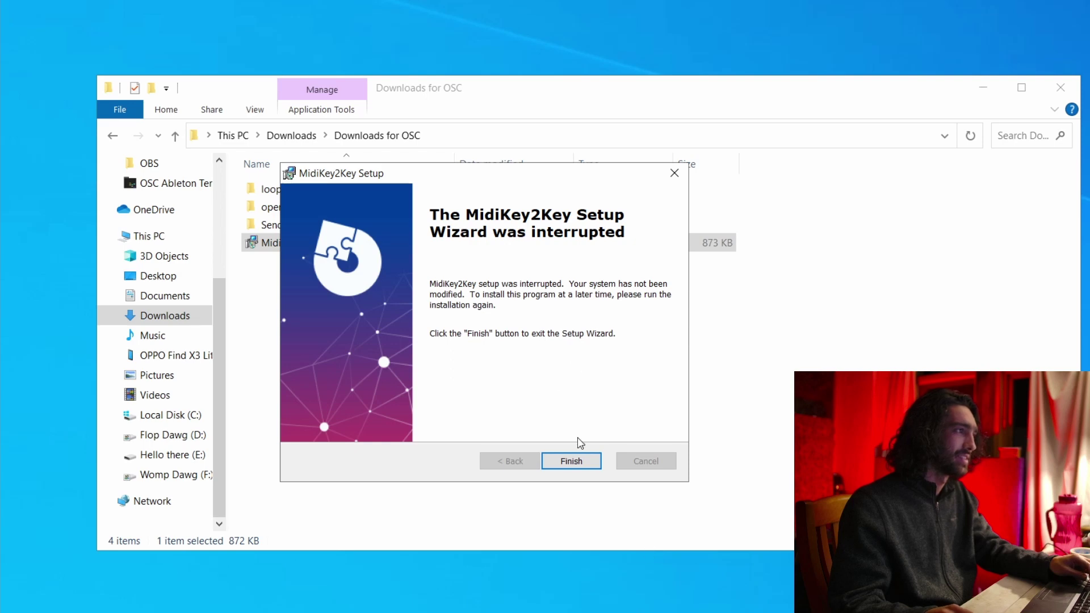
left_click(585, 461)
Step: Run sk64 from the Sendkey_1.0.0 (1) folder to view its help text, close it, and select sk64
double_click(281, 226)
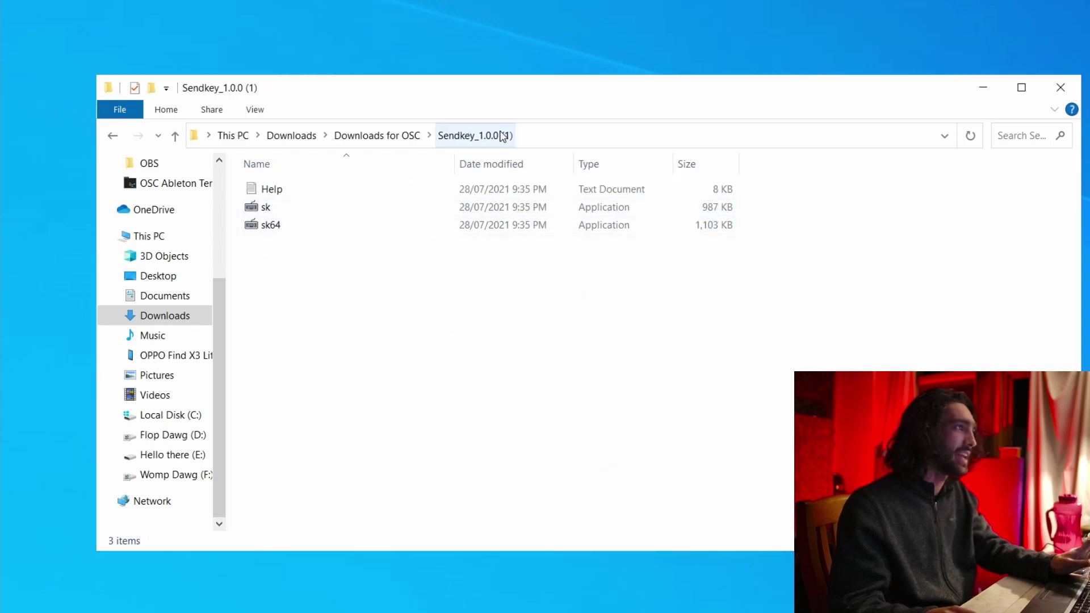
double_click(275, 226)
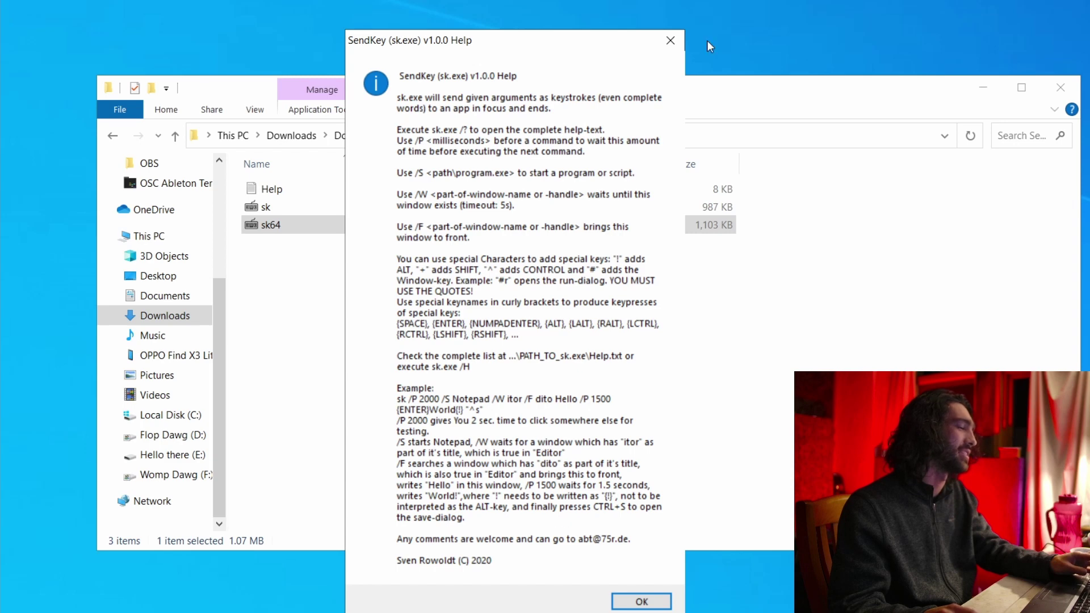
left_click(671, 41)
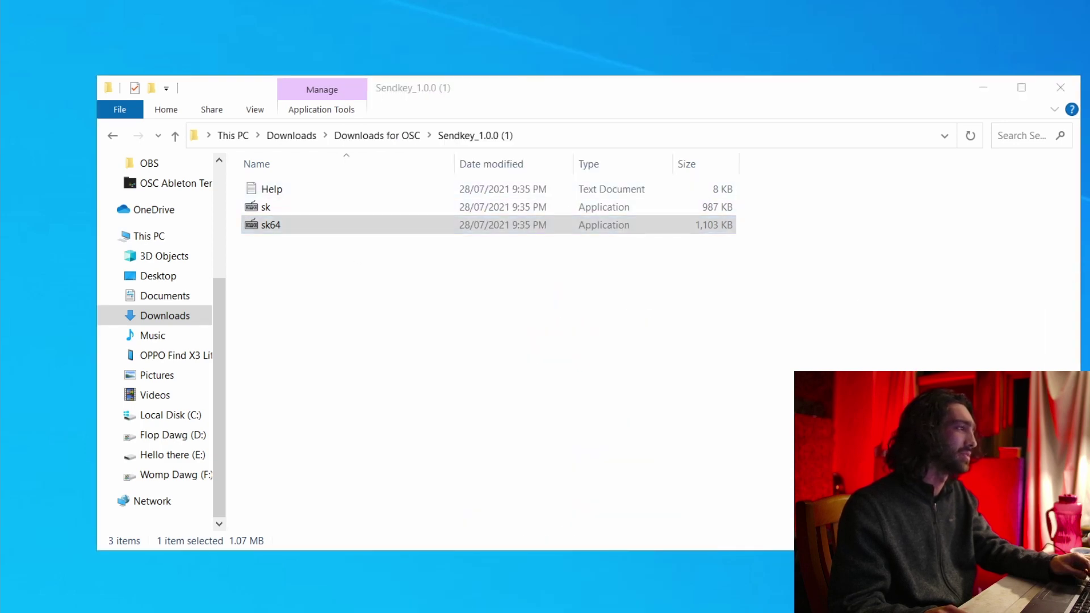
left_click(304, 212)
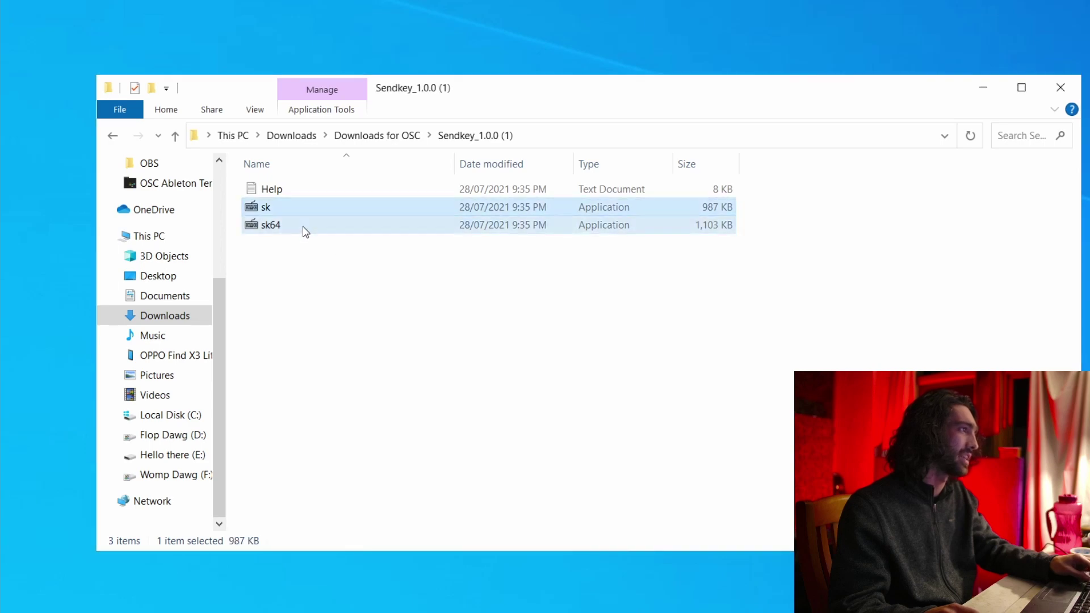
left_click(305, 228)
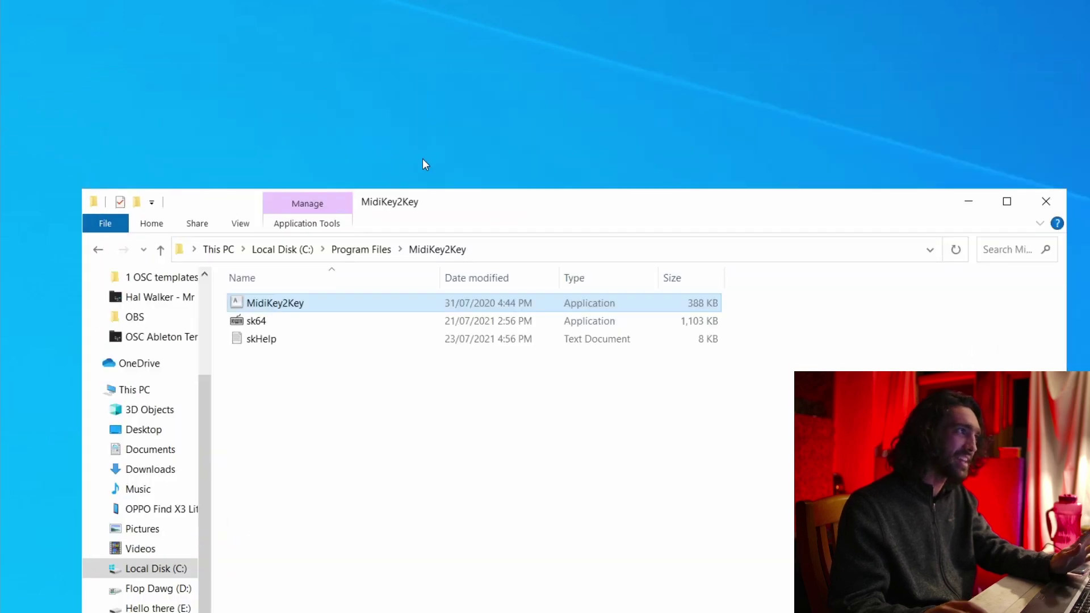
Step: Look through the SendKey files sk64 and skHelp in the MidiKey2Key folder in Program Files, and close the folder window
left_click_drag(439, 220, 372, 119)
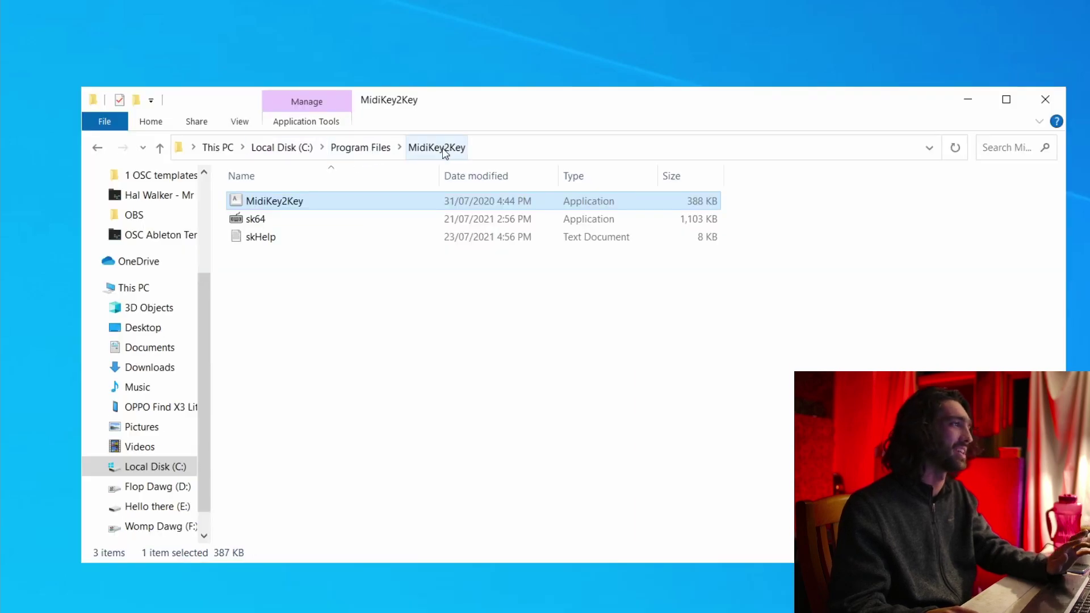
left_click(270, 223)
left_click(276, 242, "ctrl")
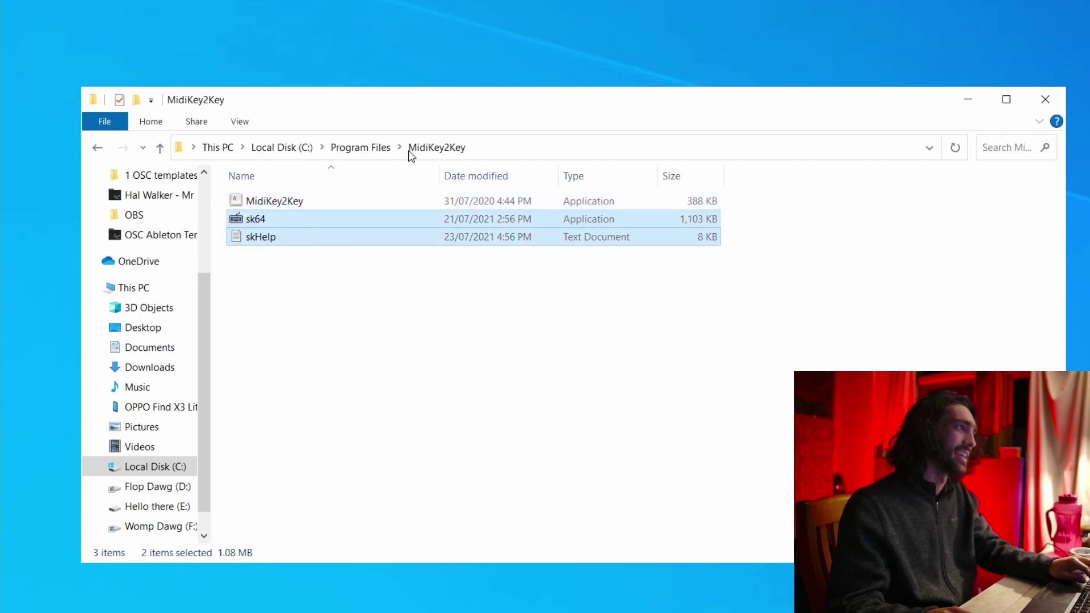
left_click(289, 253)
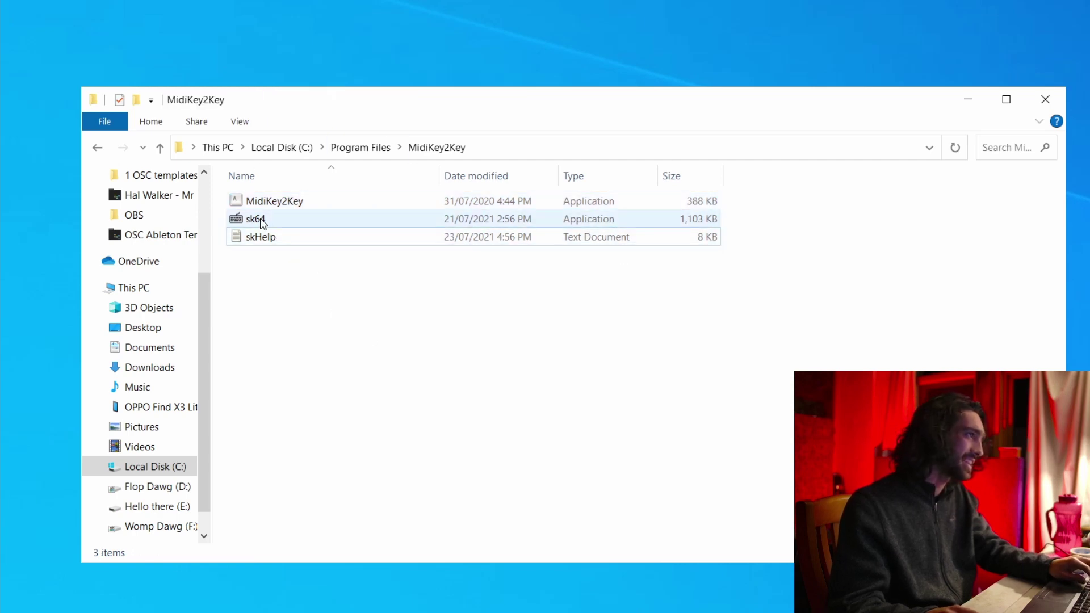
left_click(624, 243)
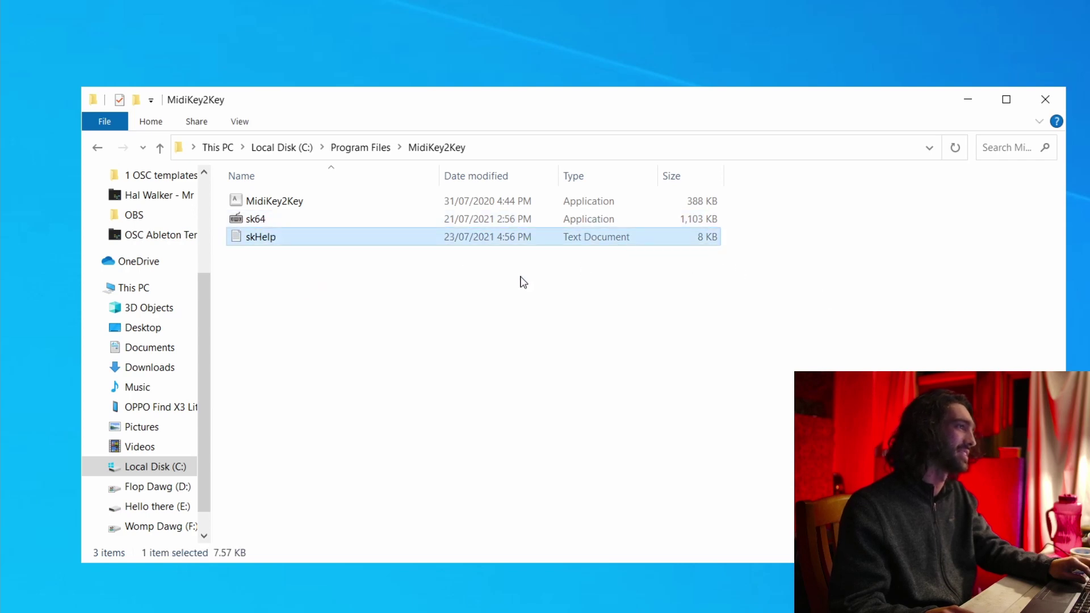
left_click(290, 241)
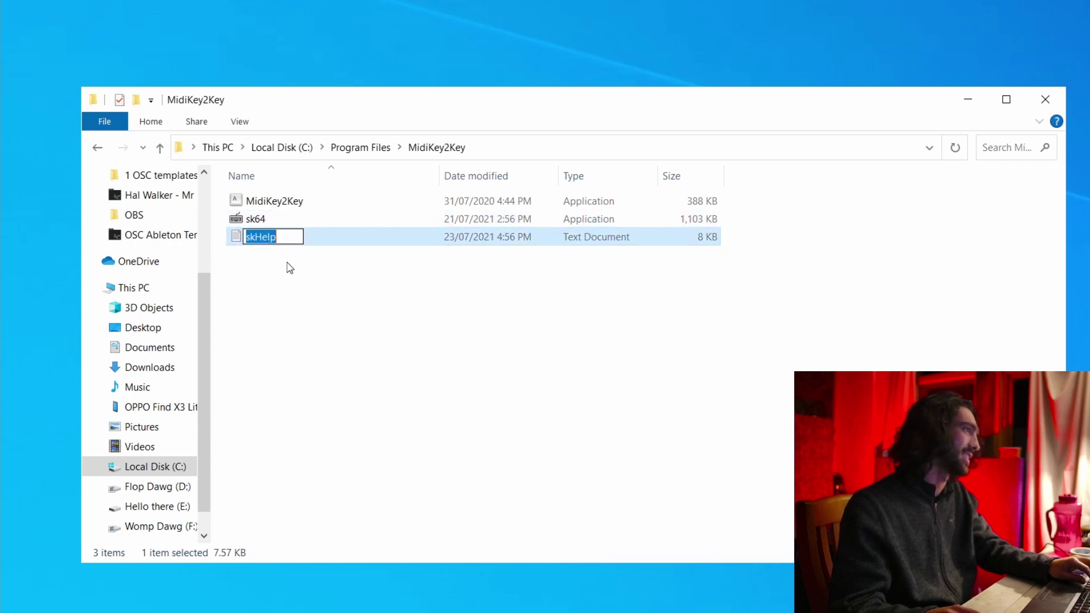
left_click(537, 266)
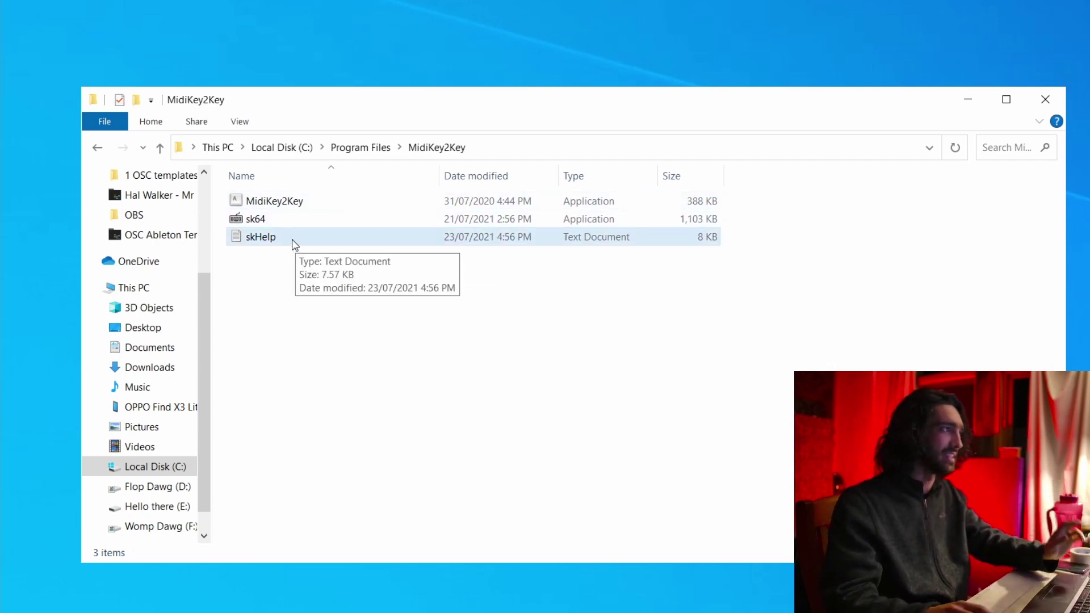
left_click(1047, 103)
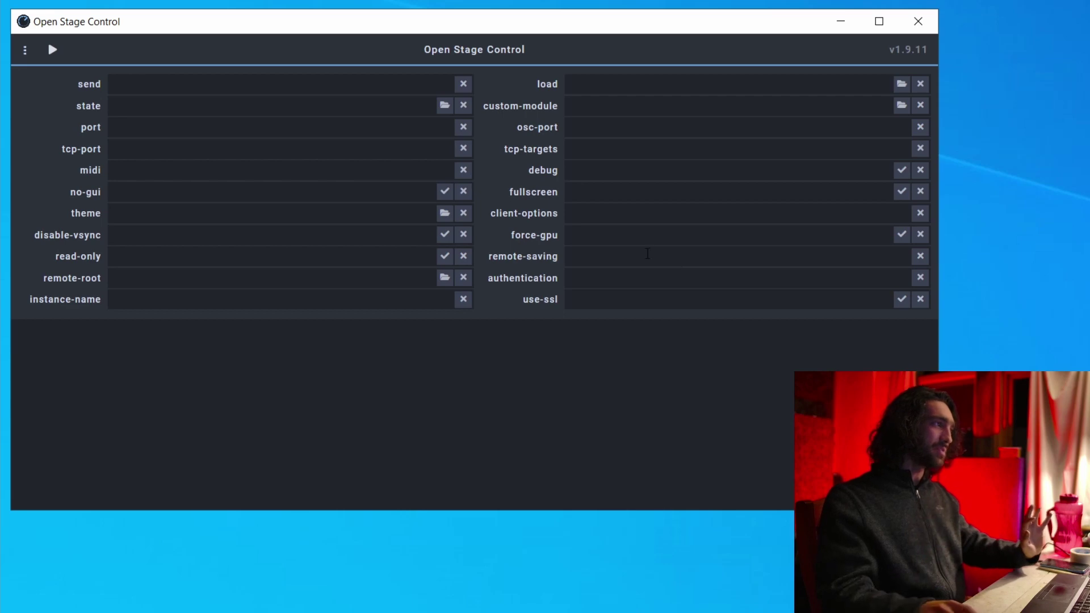
Step: Browse for a session to load in Open Stage Control and pick the BRVLN Open Stage Control Template for 10.23.20 update
left_click(224, 172)
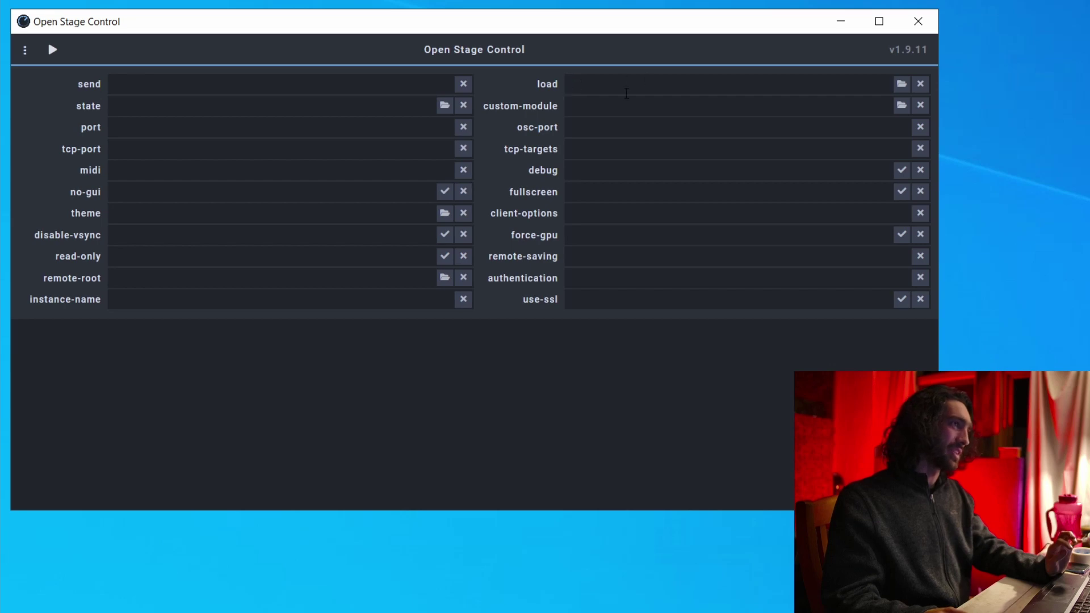
left_click(901, 84)
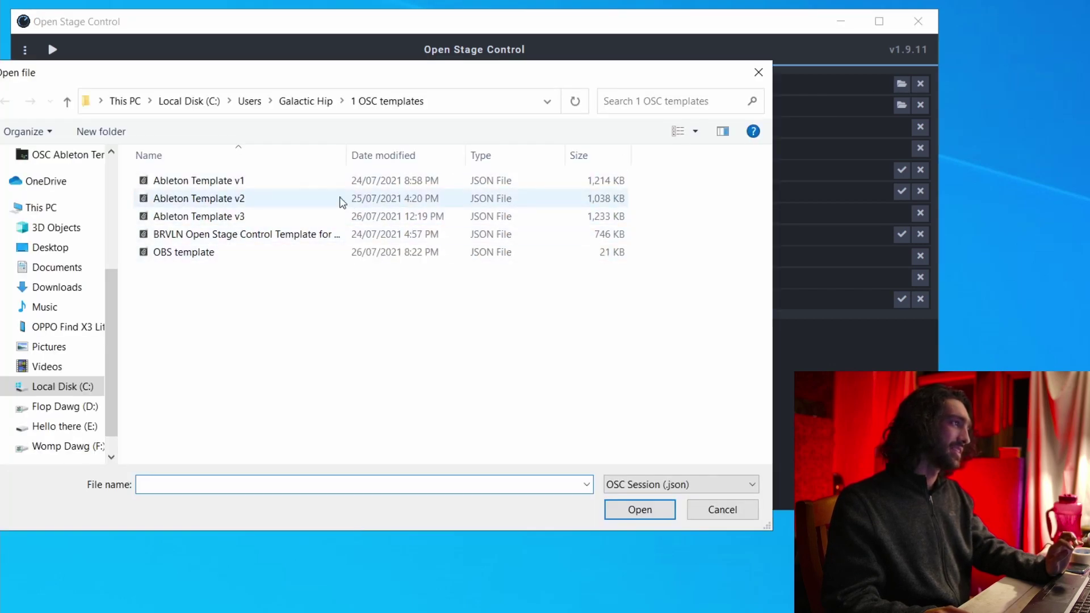
left_click(229, 234)
double_click(192, 233)
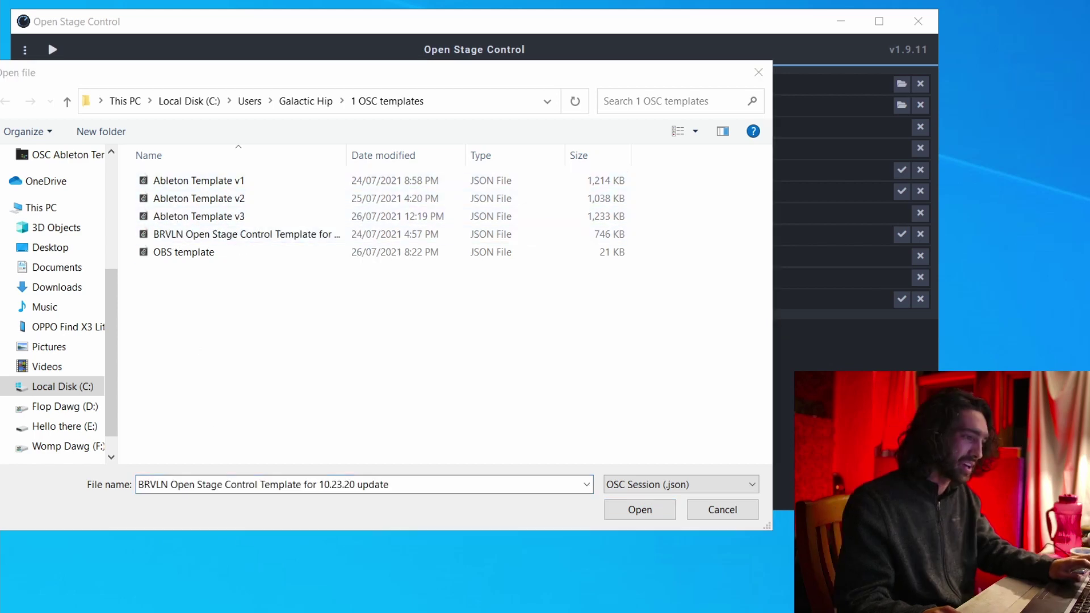
Step: Switch to the browser to view the YouTube channel of the BRVLN template's creator, and return to the session file selection
key("alt+Tab")
left_click(190, 382)
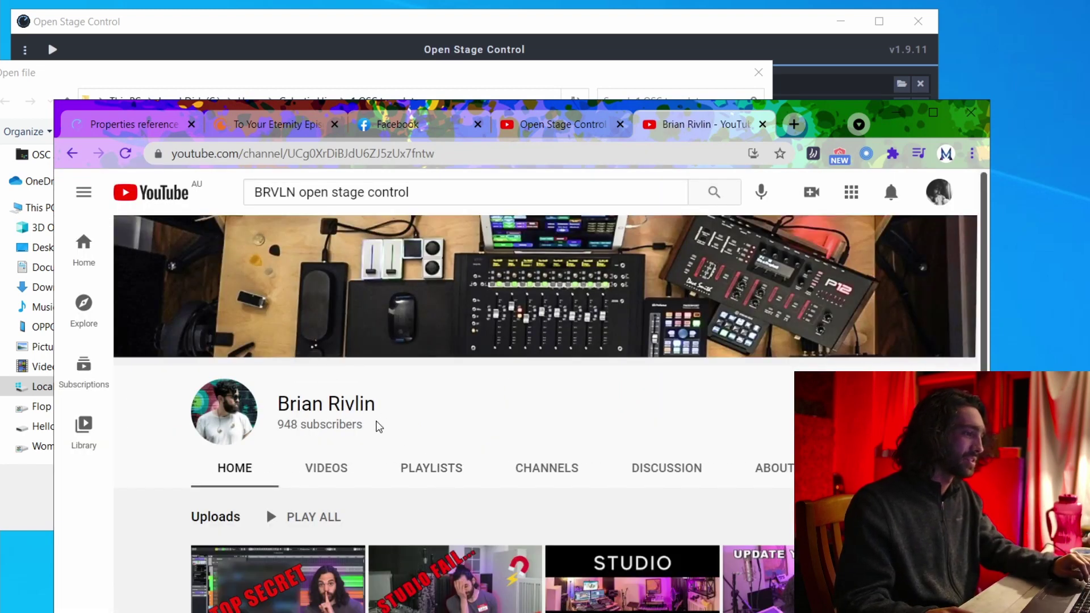
left_click_drag(827, 126, 770, 36)
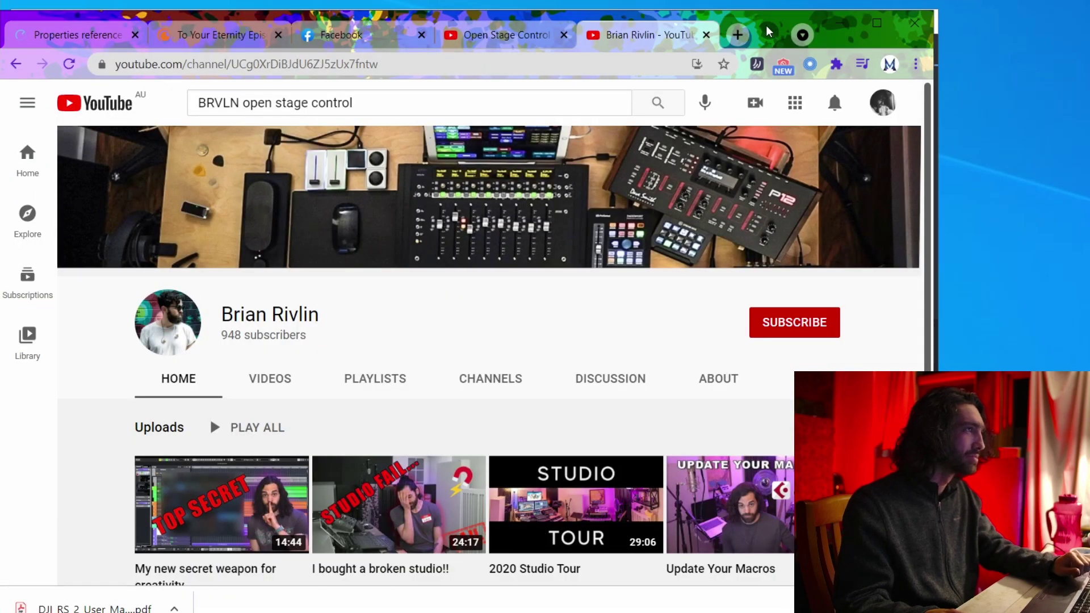
left_click_drag(769, 27, 954, 229)
key("Escape")
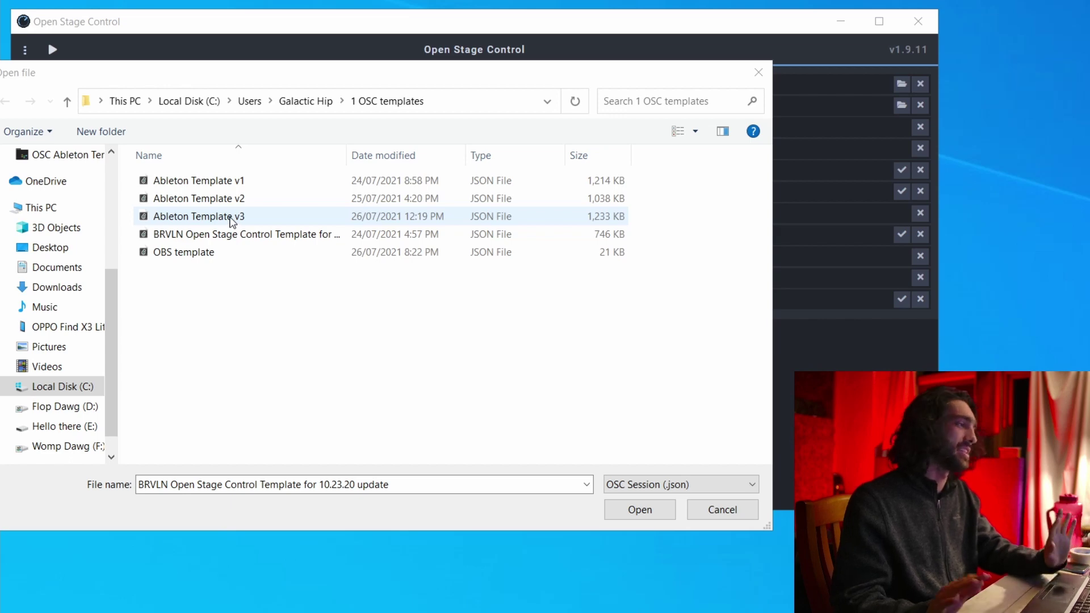
Step: Load the Ableton Template v3 session file from the 1 OSC templates folder, and clear the load setting
left_click(233, 219)
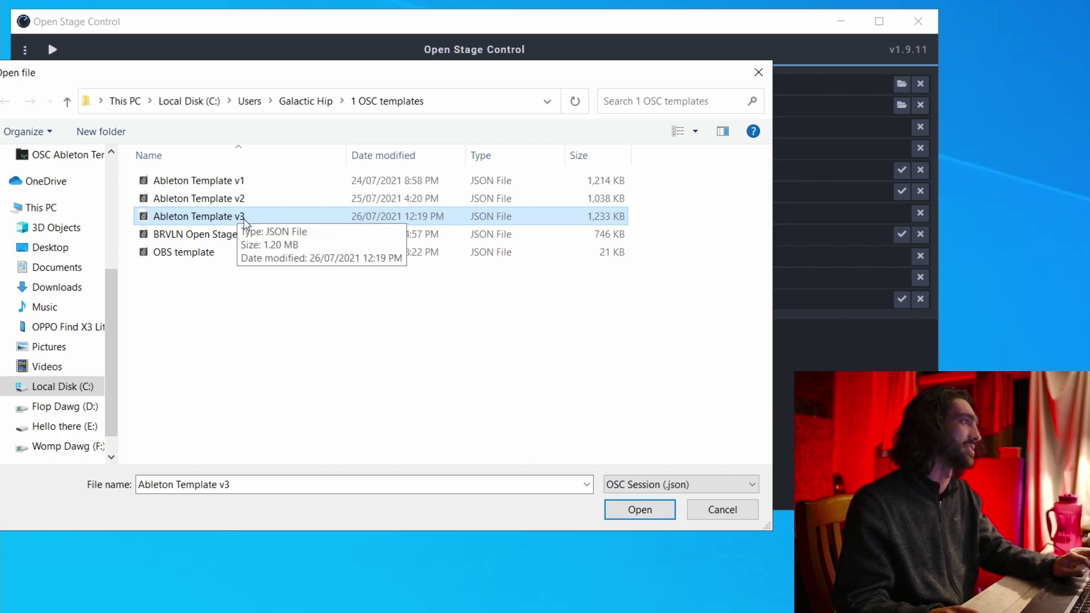
double_click(241, 221)
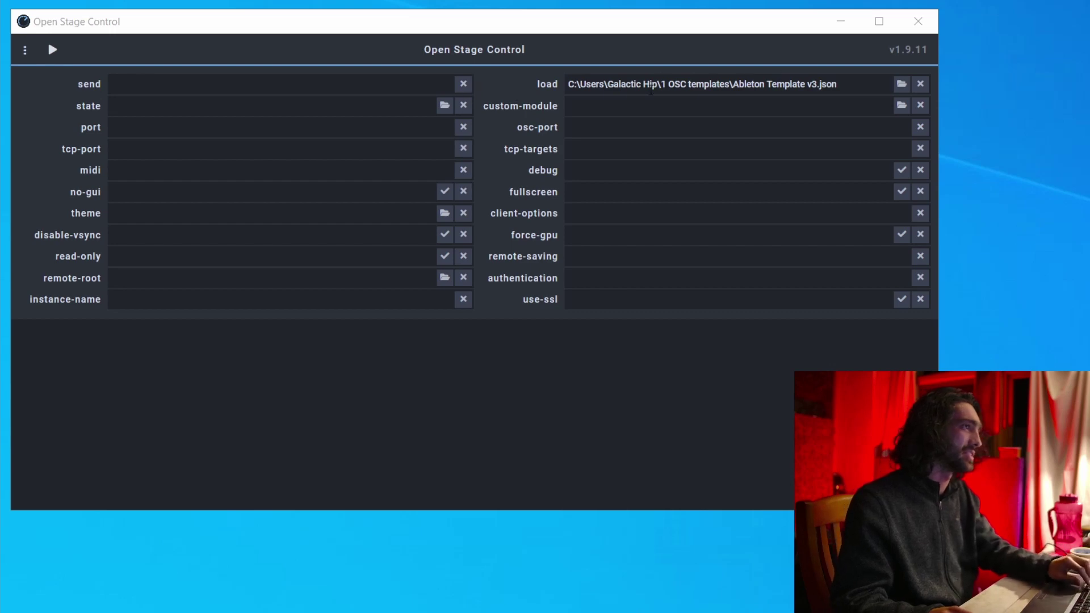
triple_click(652, 88)
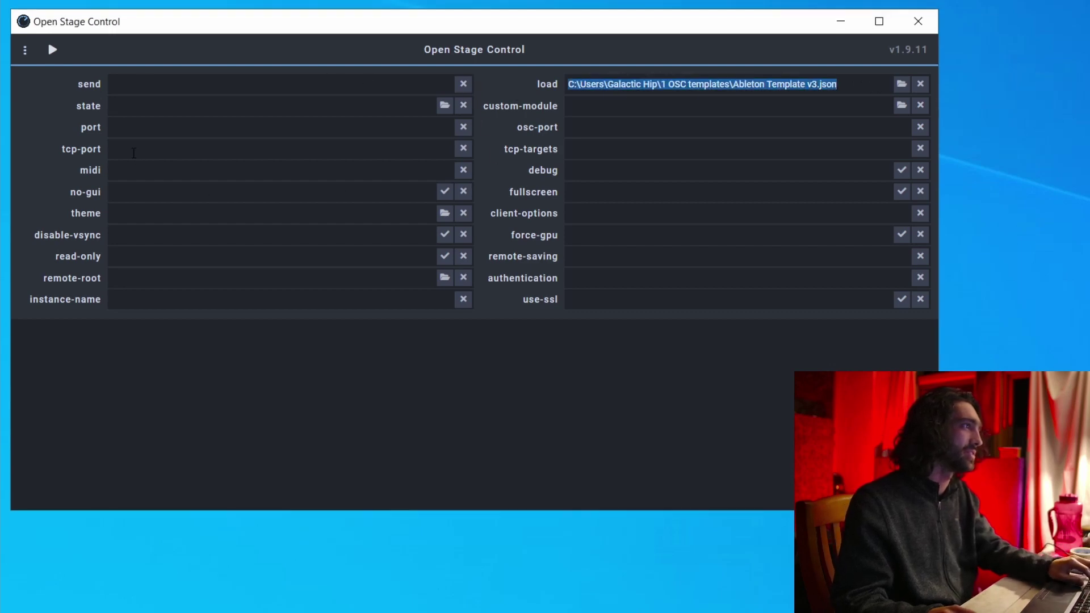
left_click(920, 85)
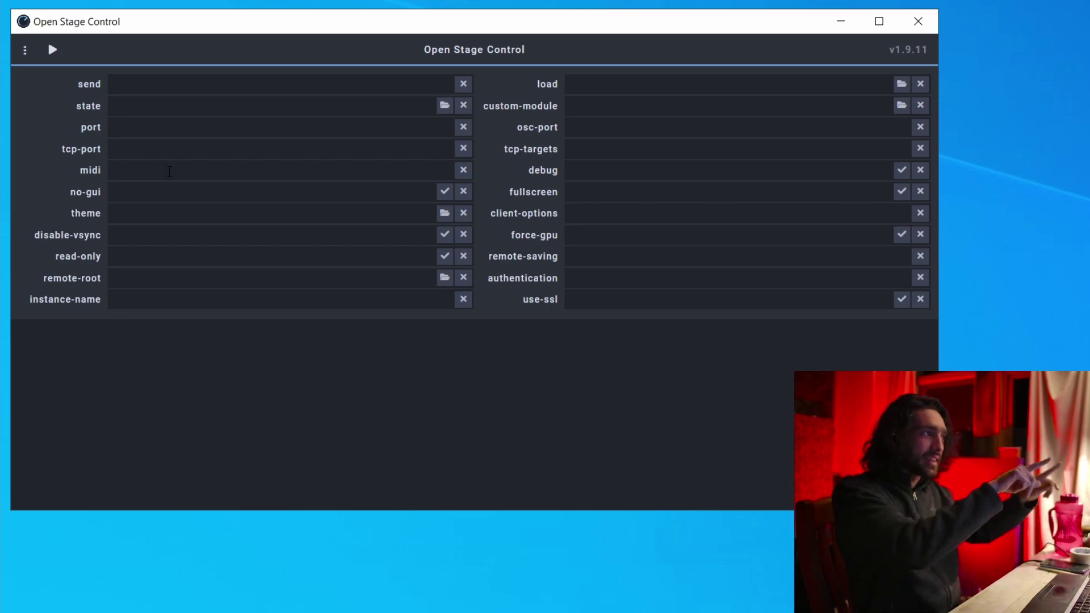
Step: Switch to loopMIDI and delete the existing loopMIDI Port from the loopback MIDI ports
left_click(169, 171)
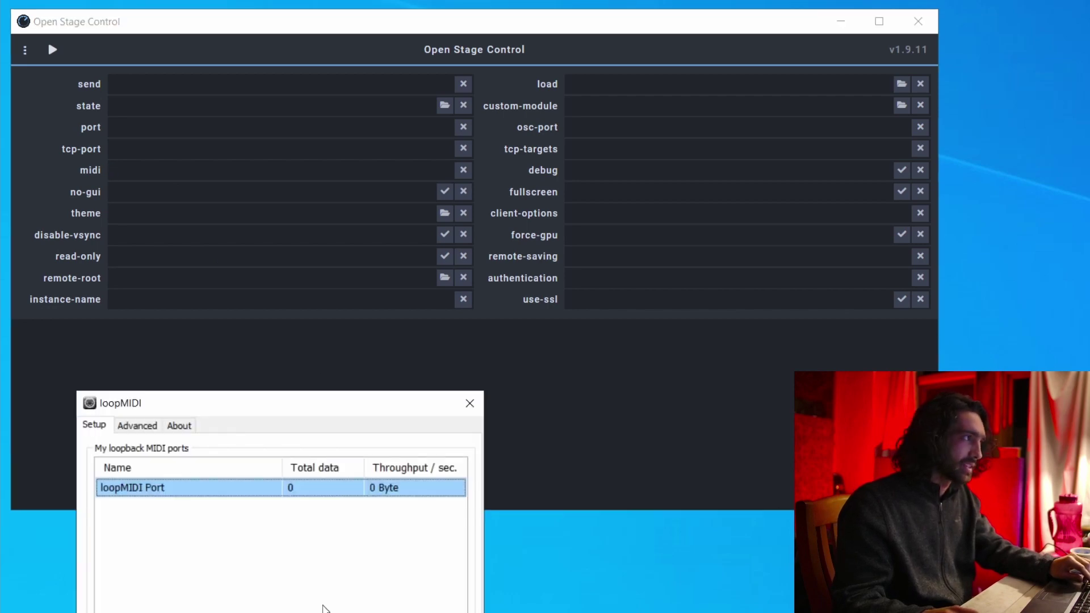
left_click_drag(241, 404, 554, 195)
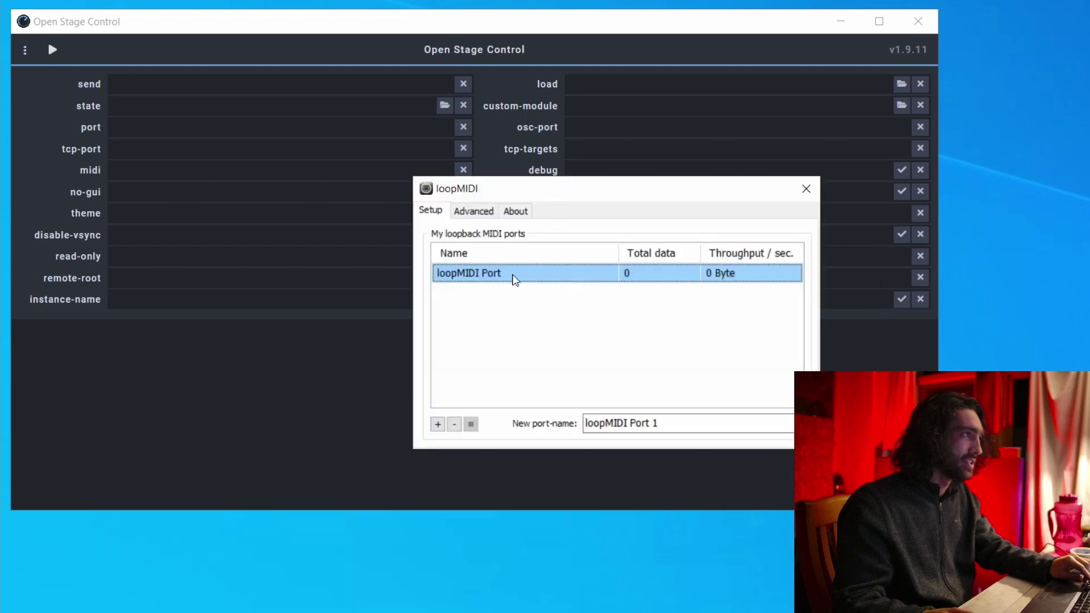
left_click(455, 424)
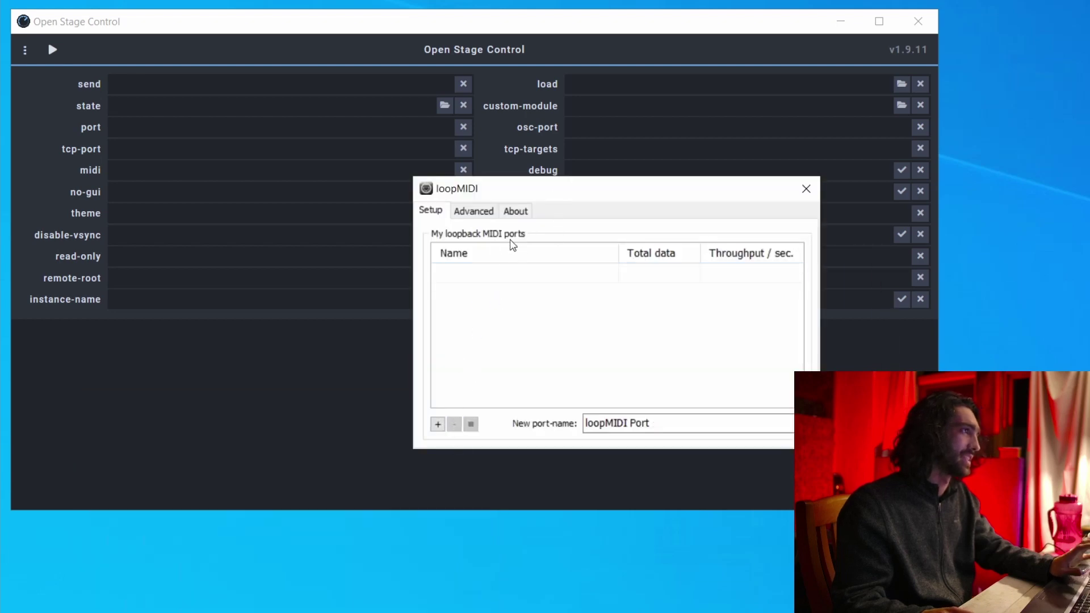
Step: Bring up the loopMIDI configuration from its icon in the Windows notification area
left_click_drag(486, 187, 390, 205)
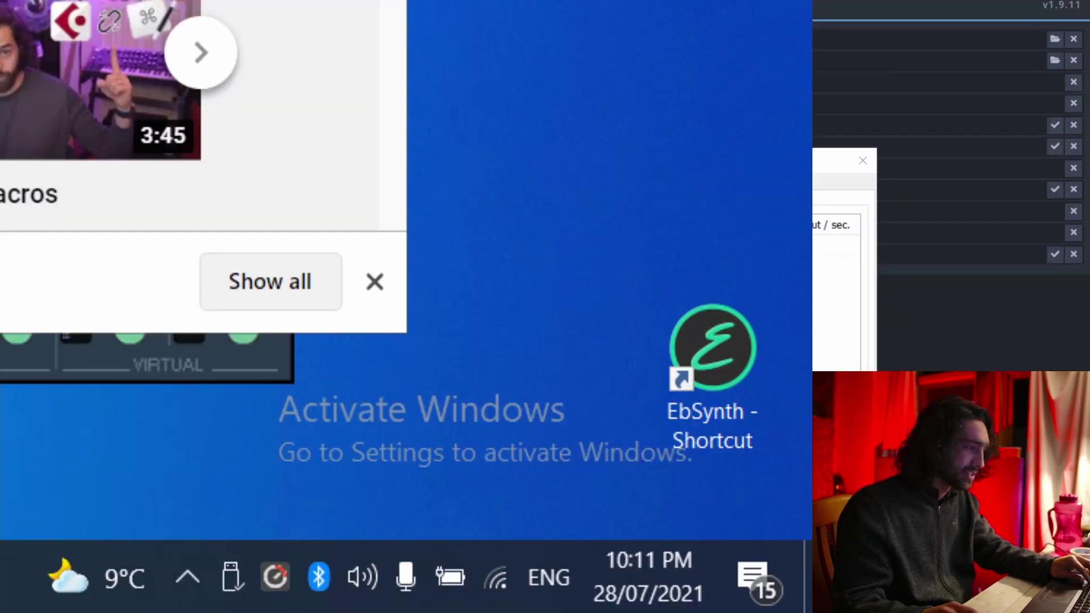
left_click(193, 572)
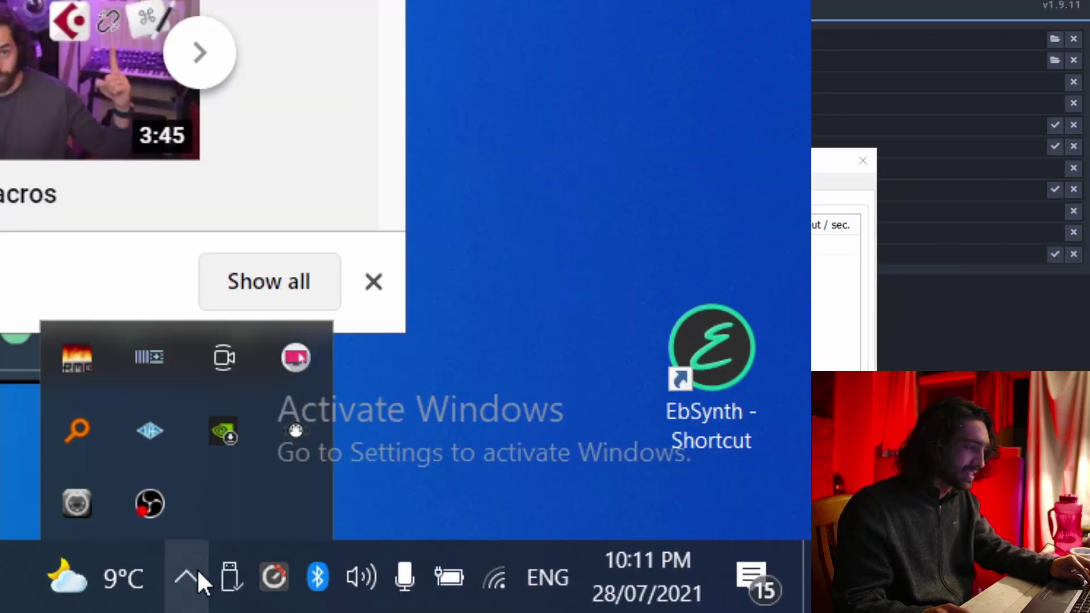
right_click(84, 489)
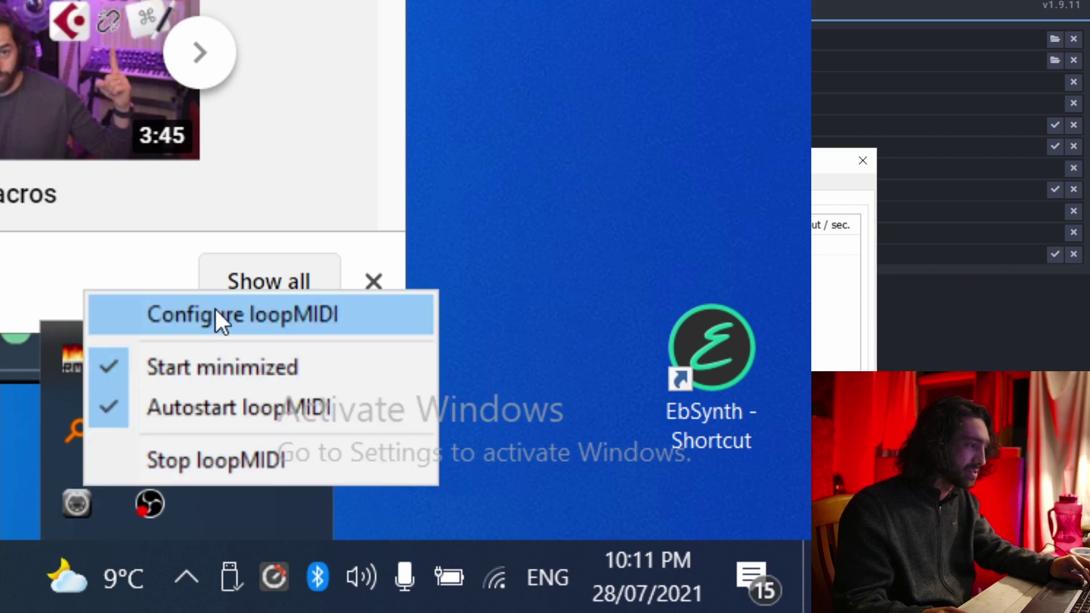
left_click(94, 494)
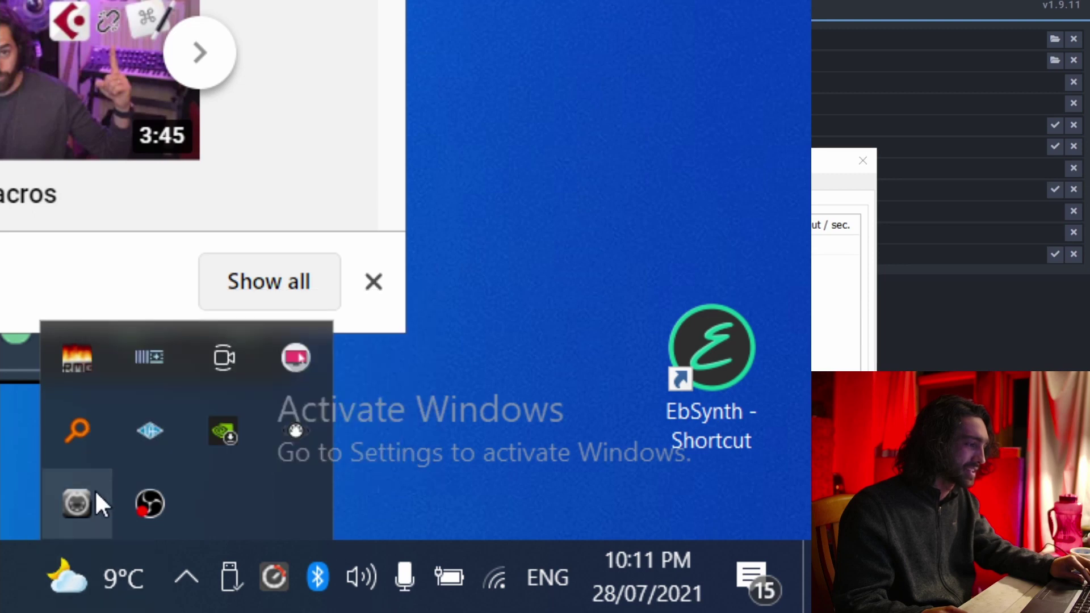
right_click(85, 493)
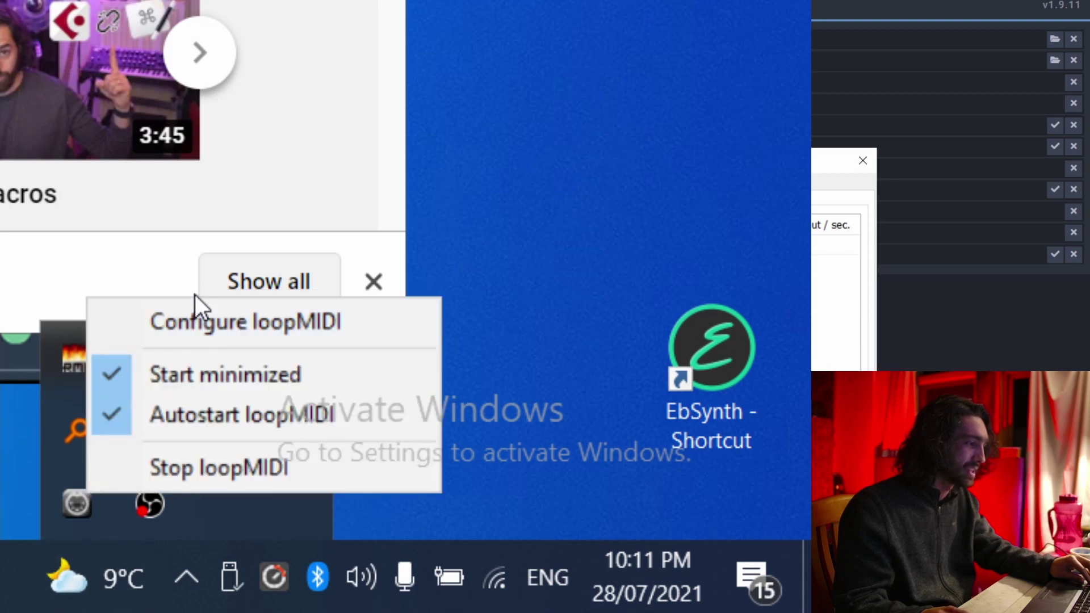
left_click(200, 324)
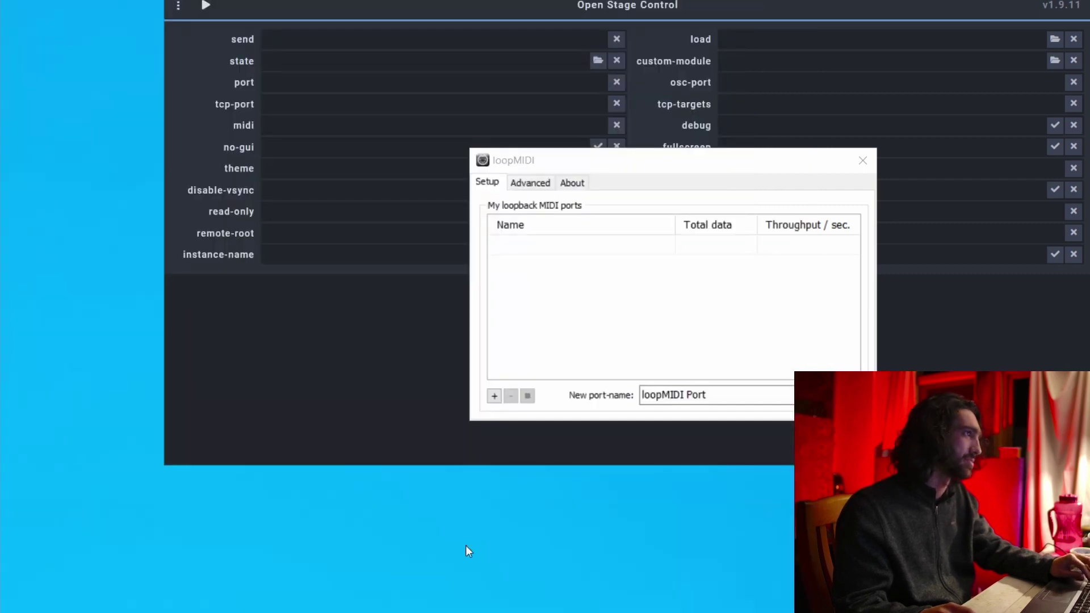
Step: Add a loopback MIDI port named Abletron in loopMIDI and select it
left_click(697, 351)
left_click_drag(730, 394, 642, 395)
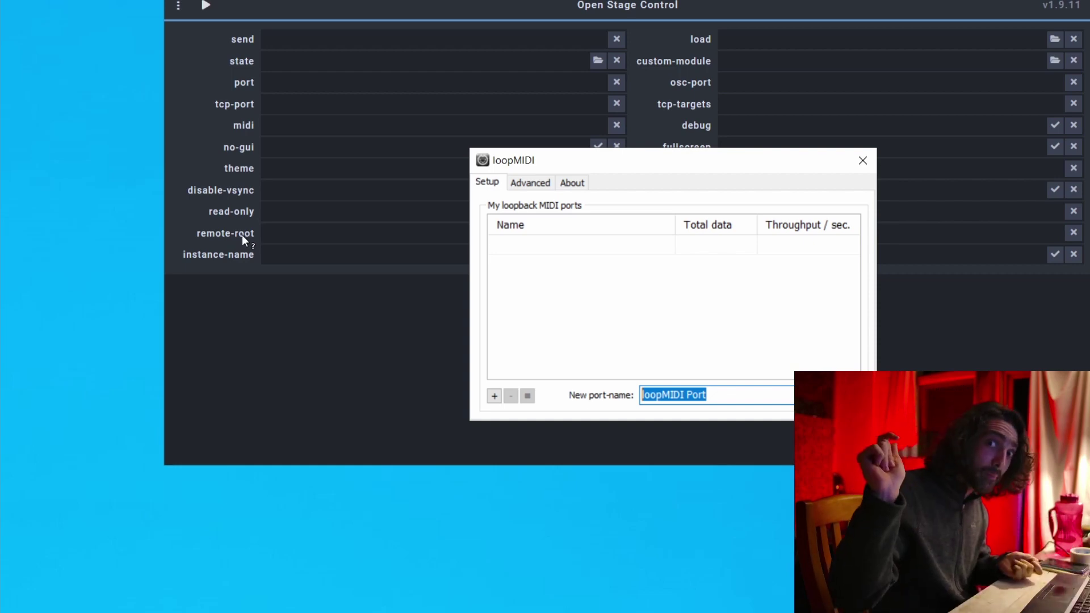
type("Abletron")
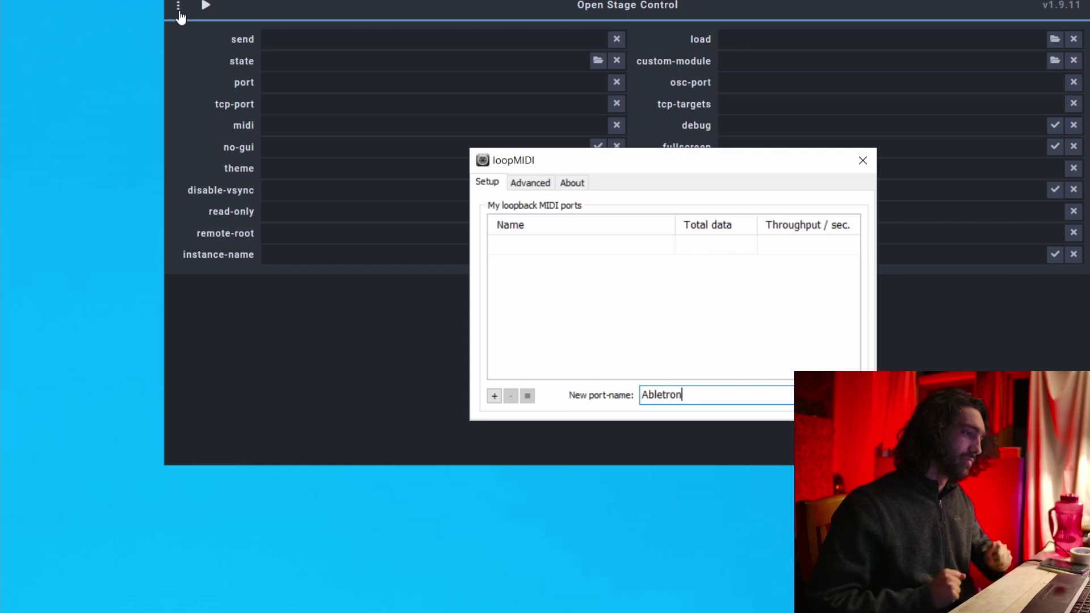
left_click(494, 397)
left_click(589, 248)
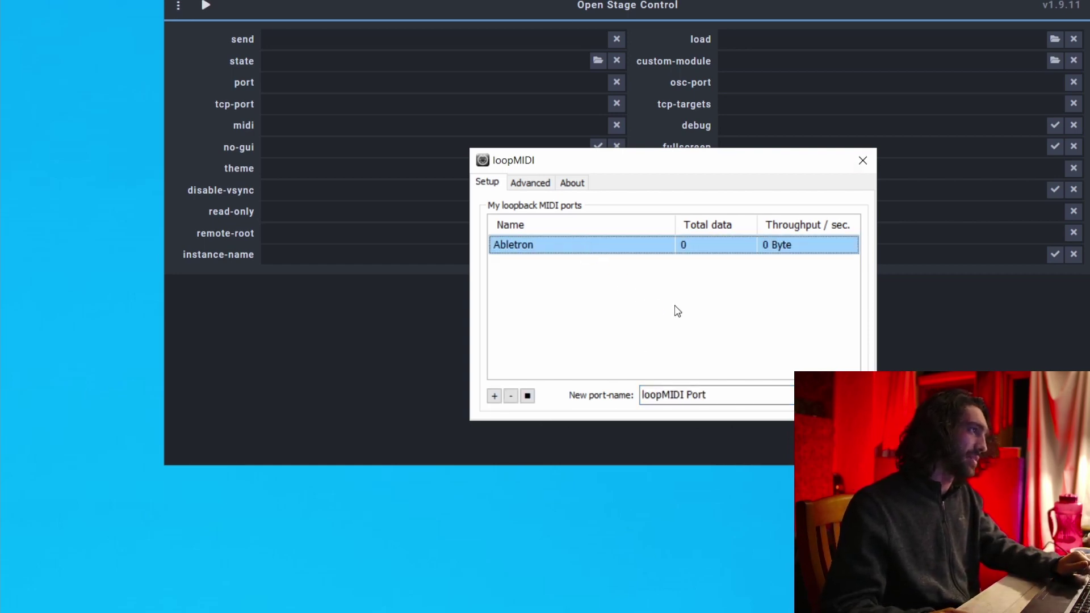
Step: Add a second loopback MIDI port named Keekee
left_click(718, 394)
left_click_drag(739, 395, 641, 395)
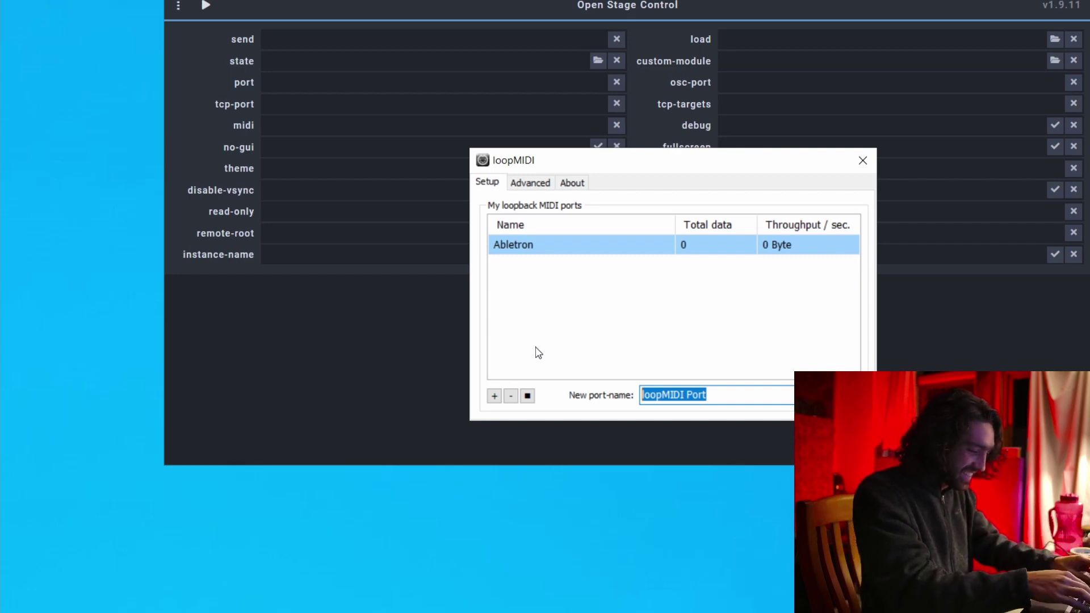
type("Keykey")
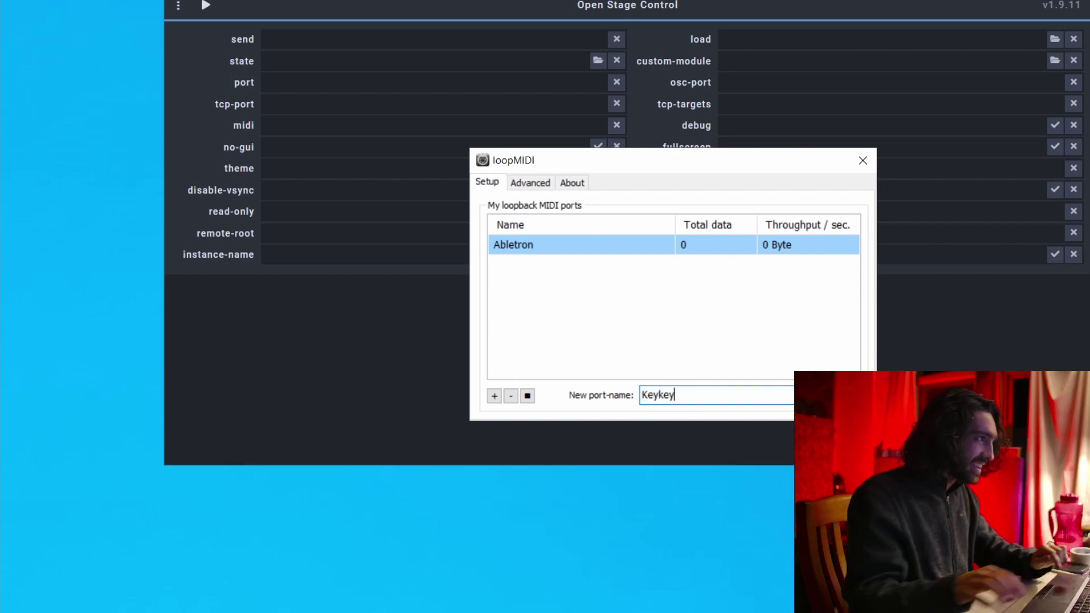
left_click_drag(678, 392, 574, 384)
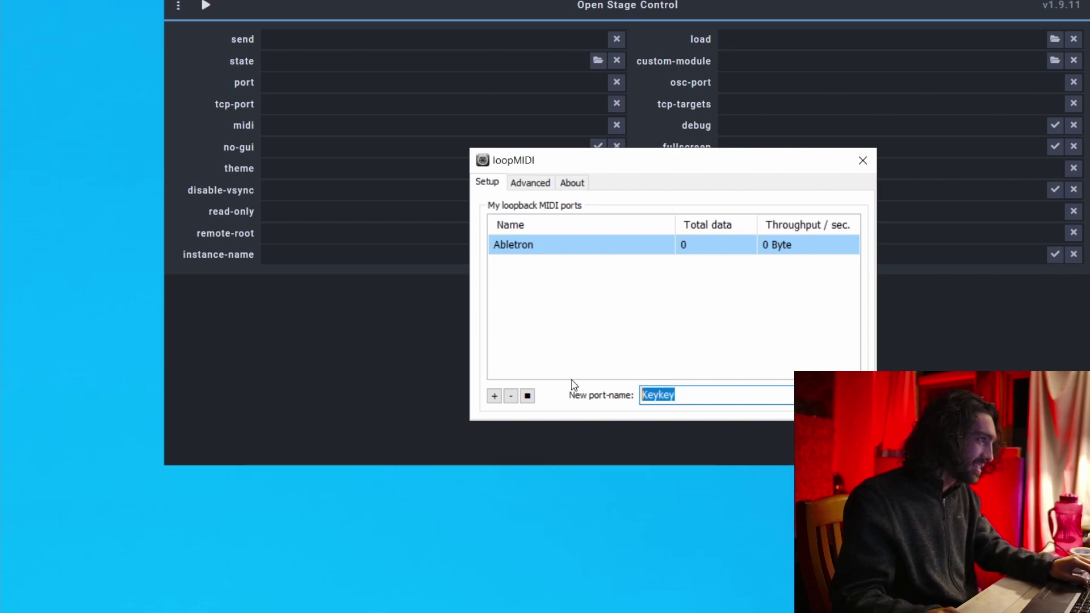
type("Kree")
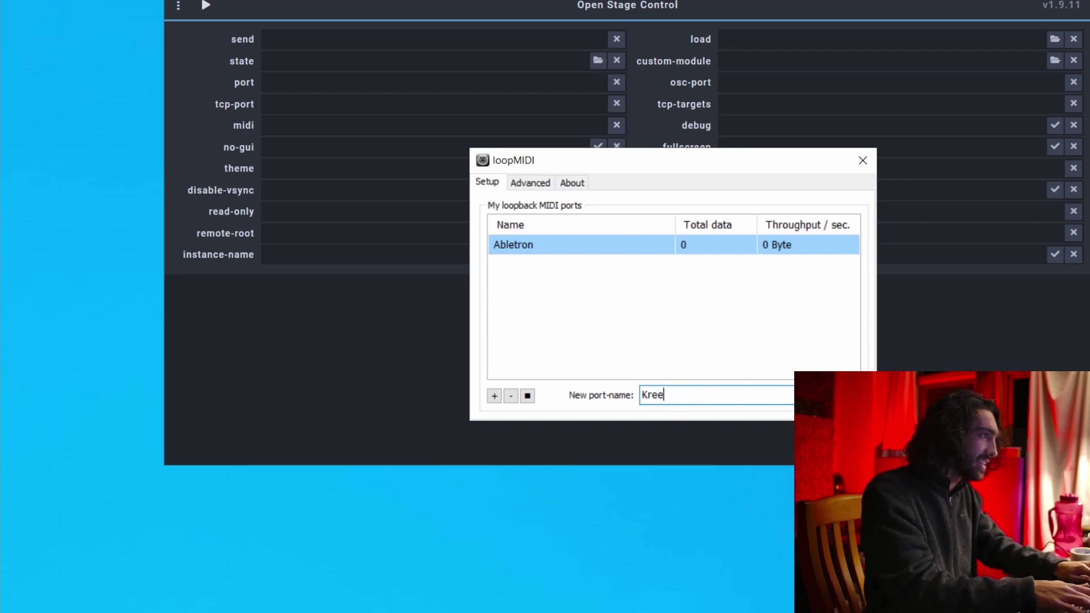
type("ejee")
key("BackSpace")
key("BackSpace")
type("kee")
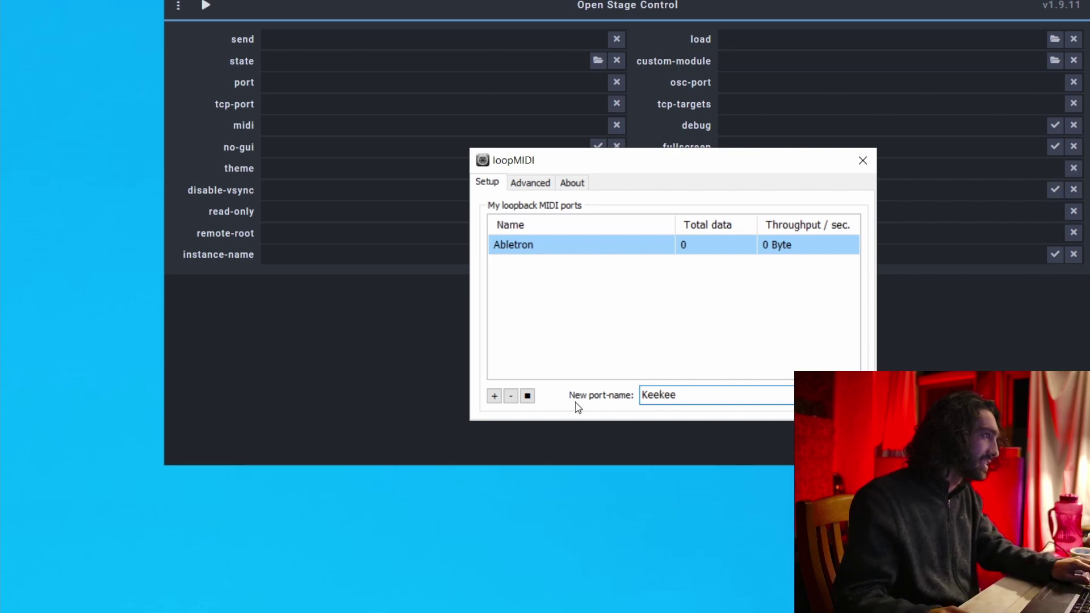
left_click(494, 396)
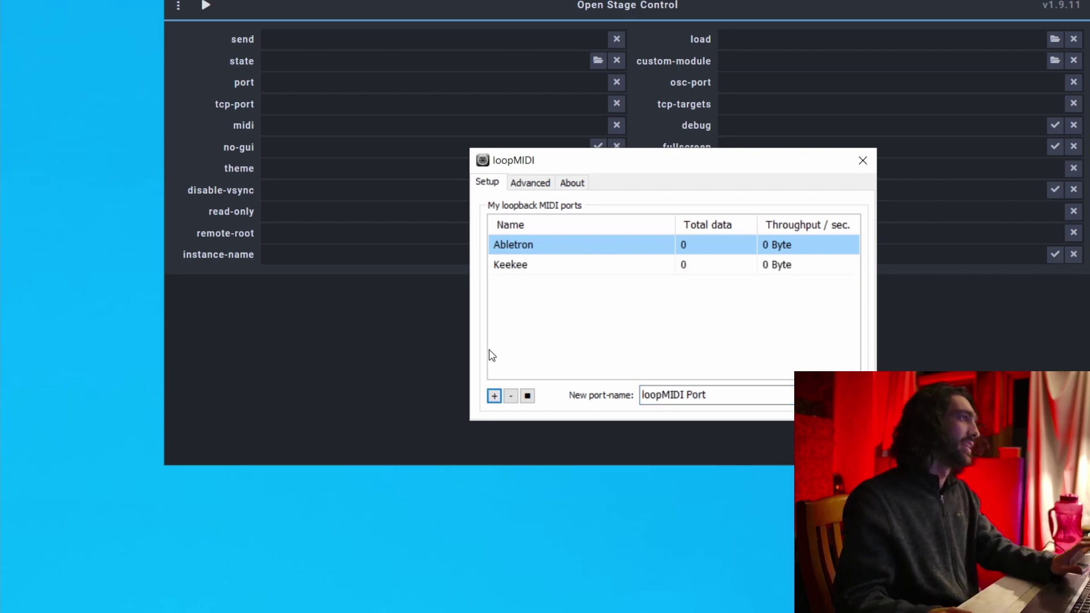
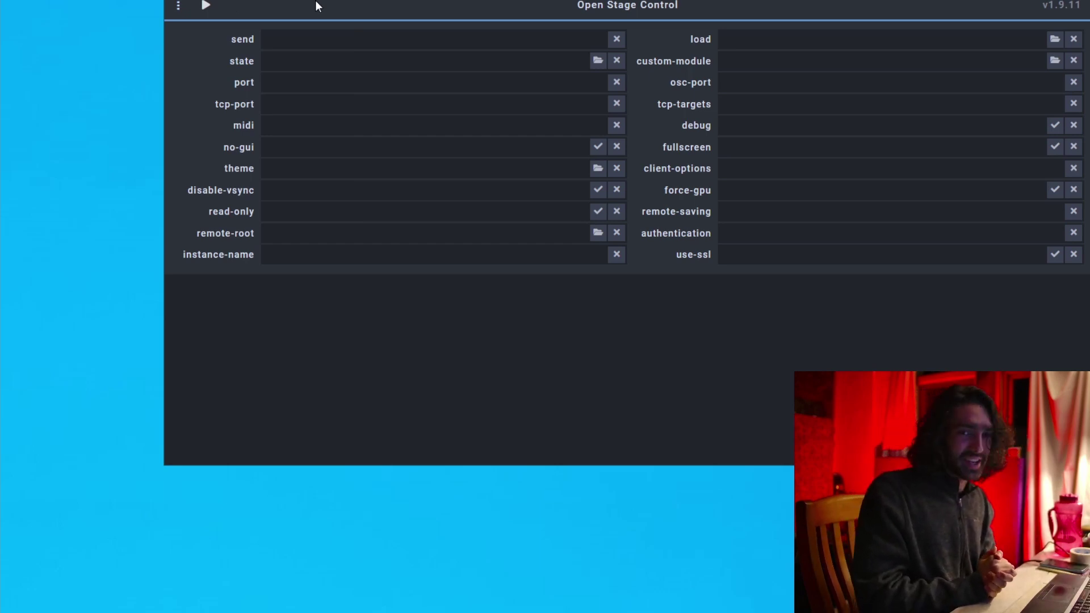
Step: Switch to Open Stage Control and list the available MIDI devices in its console
left_click(307, 130)
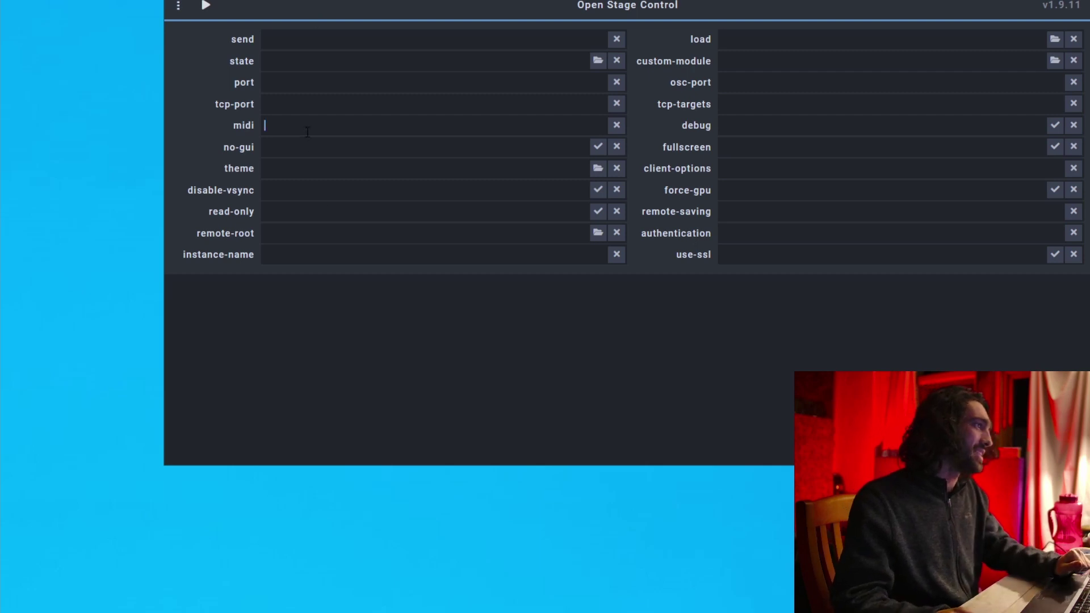
left_click(177, 8)
left_click(223, 132)
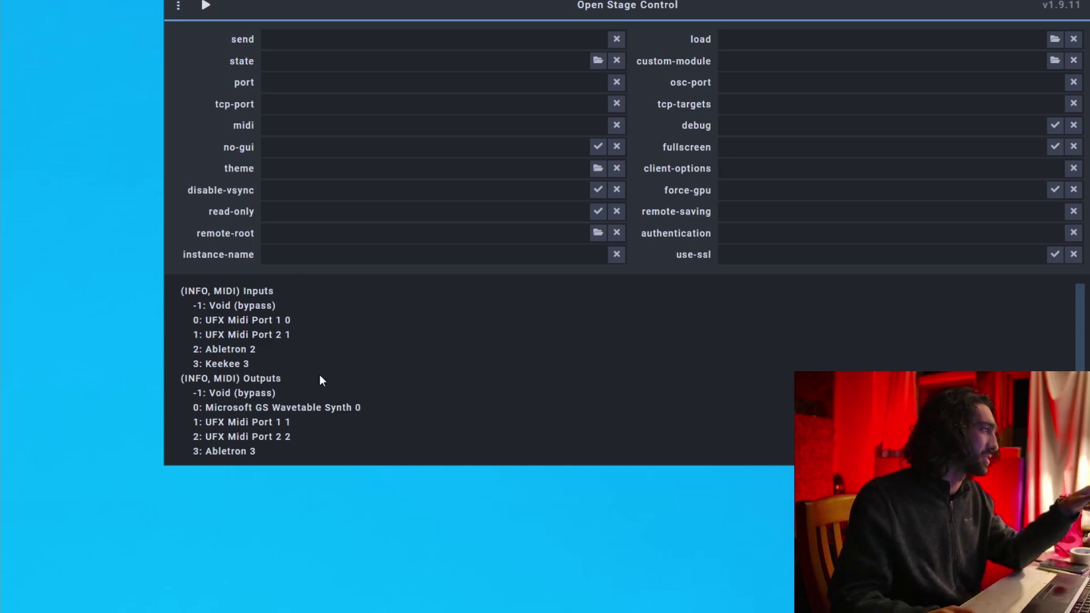
scroll(318, 386, "down", 1)
scroll(300, 417, "up", 1)
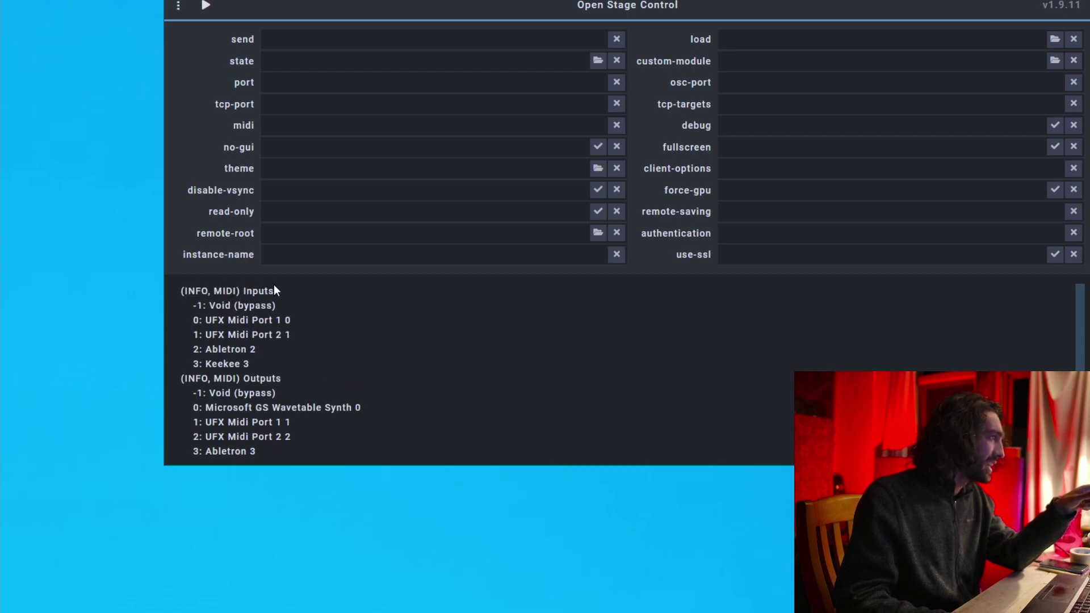
Step: Examine the listed MIDI inputs and outputs for the port numbers of the Abletron and Keekee ports
double_click(259, 379)
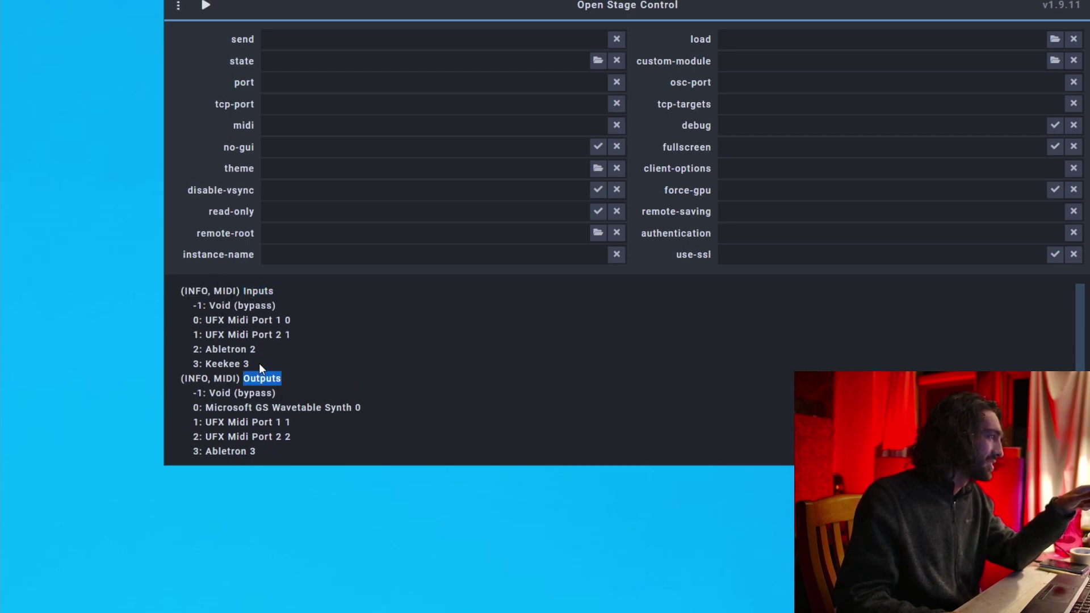
scroll(261, 368, "down", 1)
double_click(245, 328)
left_click(208, 330)
left_click_drag(207, 329, 246, 330)
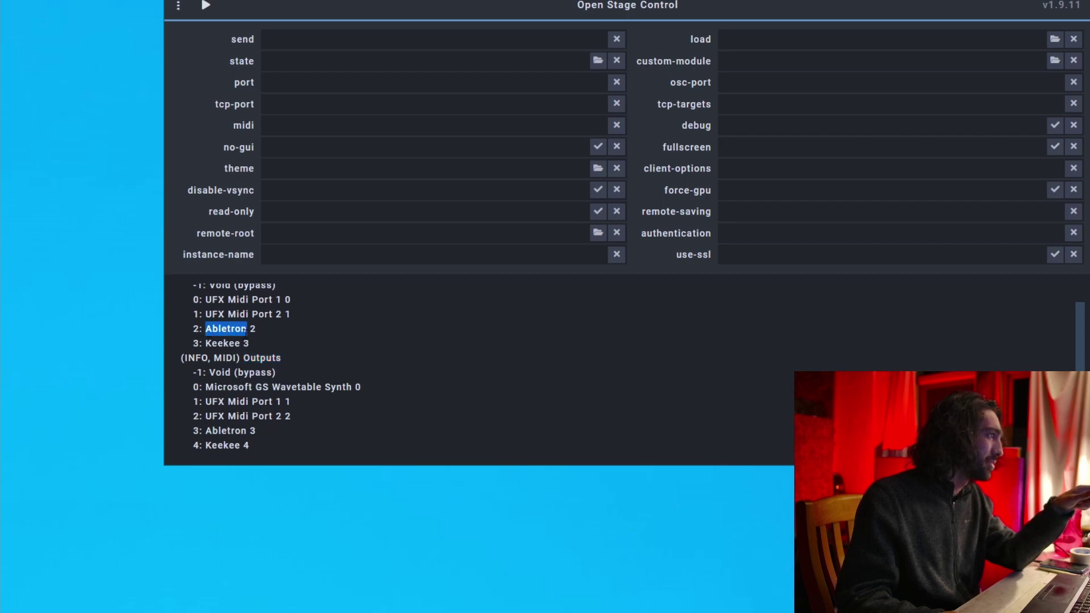
left_click(222, 431)
triple_click(220, 430)
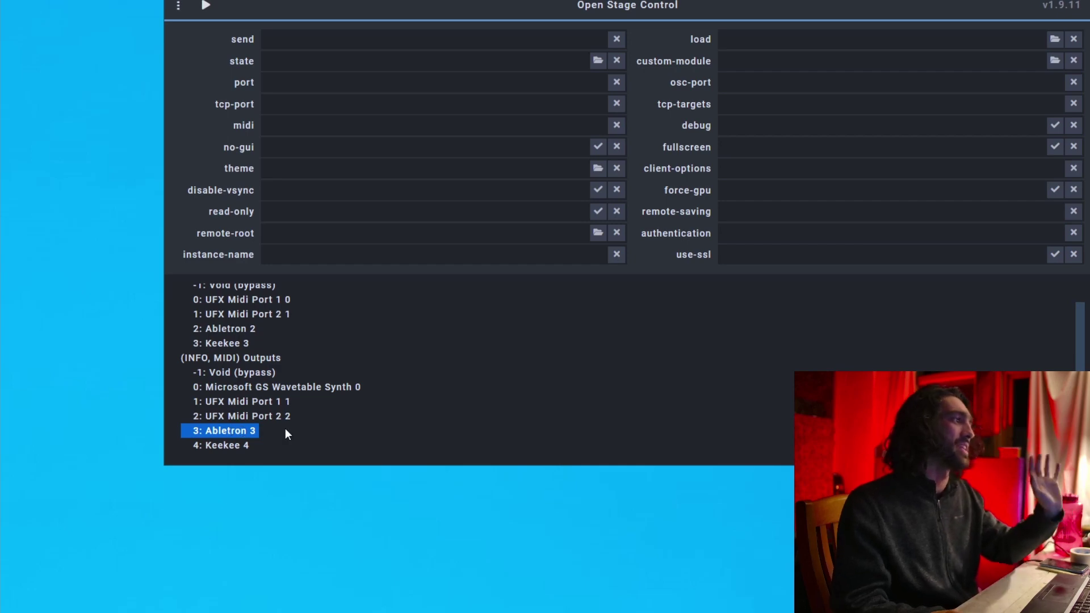
left_click(257, 425)
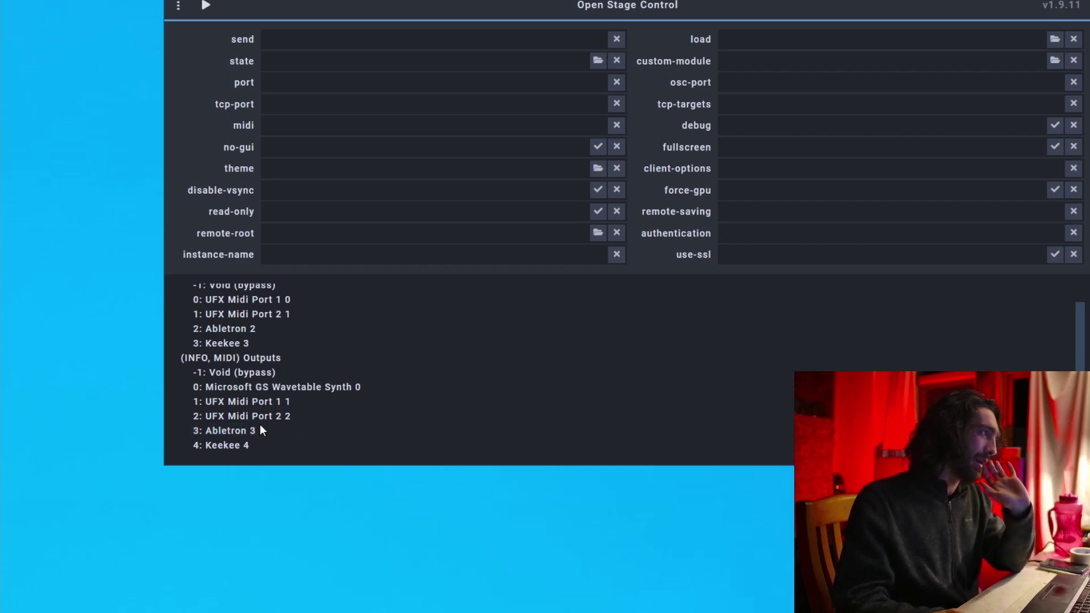
left_click_drag(284, 417, 188, 388)
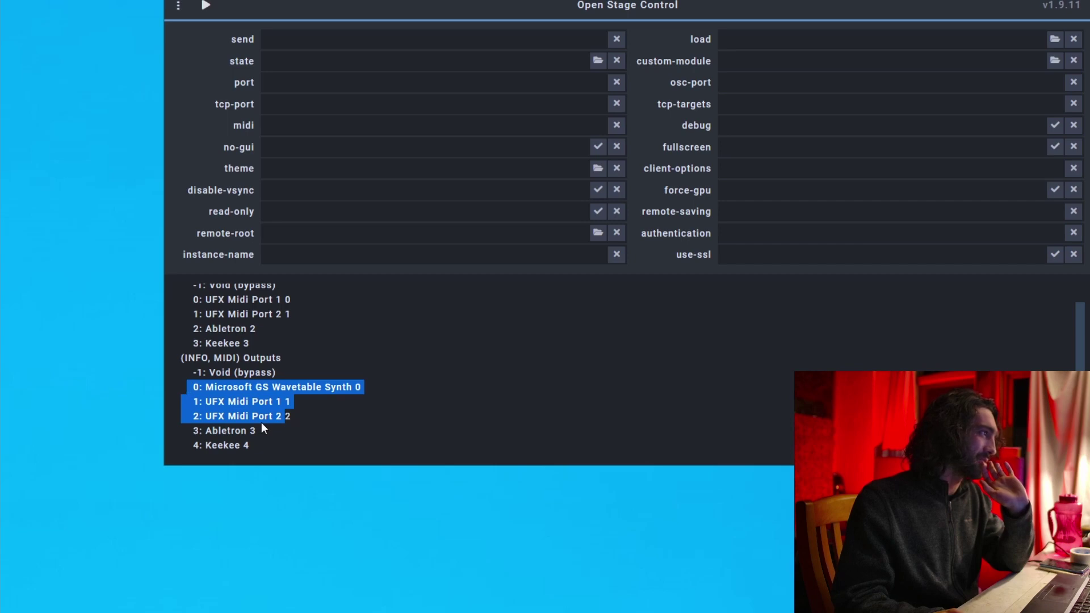
scroll(268, 398, "up", 1)
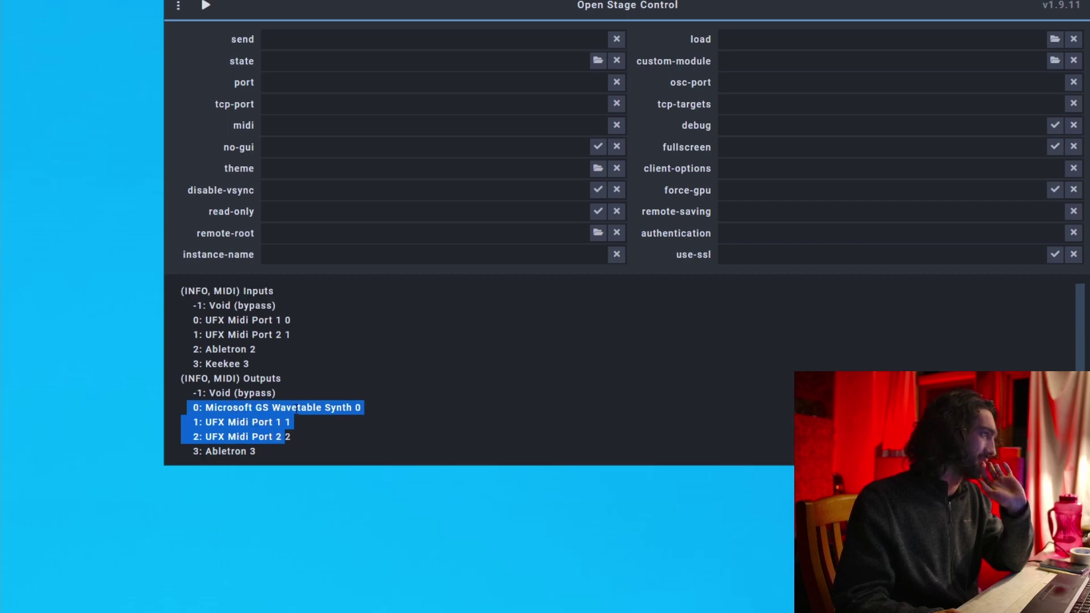
left_click(313, 431)
left_click_drag(292, 437, 200, 423)
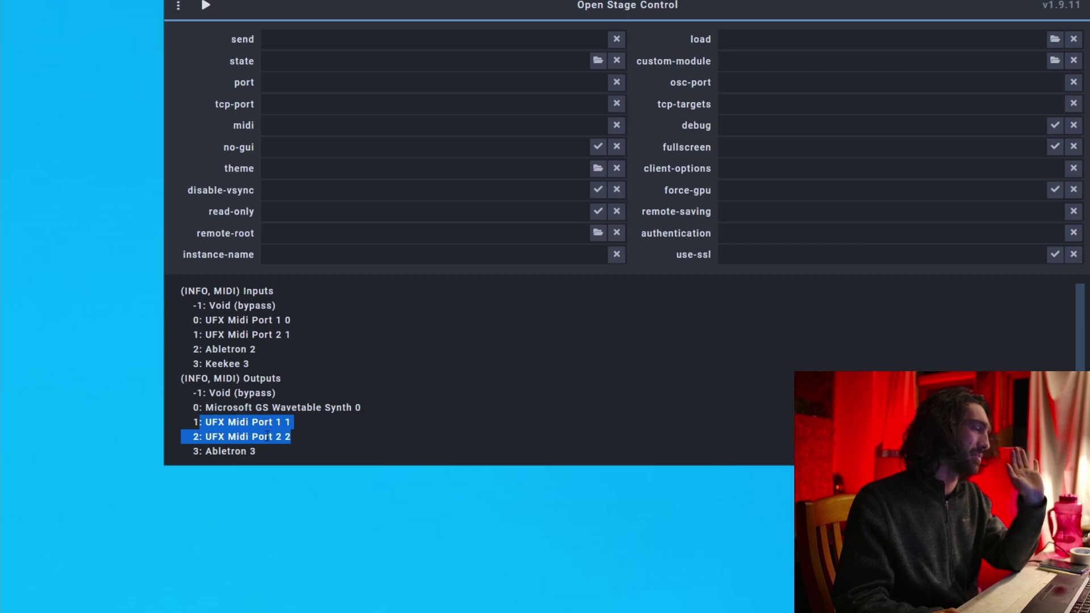
scroll(244, 443, "down", 1)
scroll(243, 449, "up", 1)
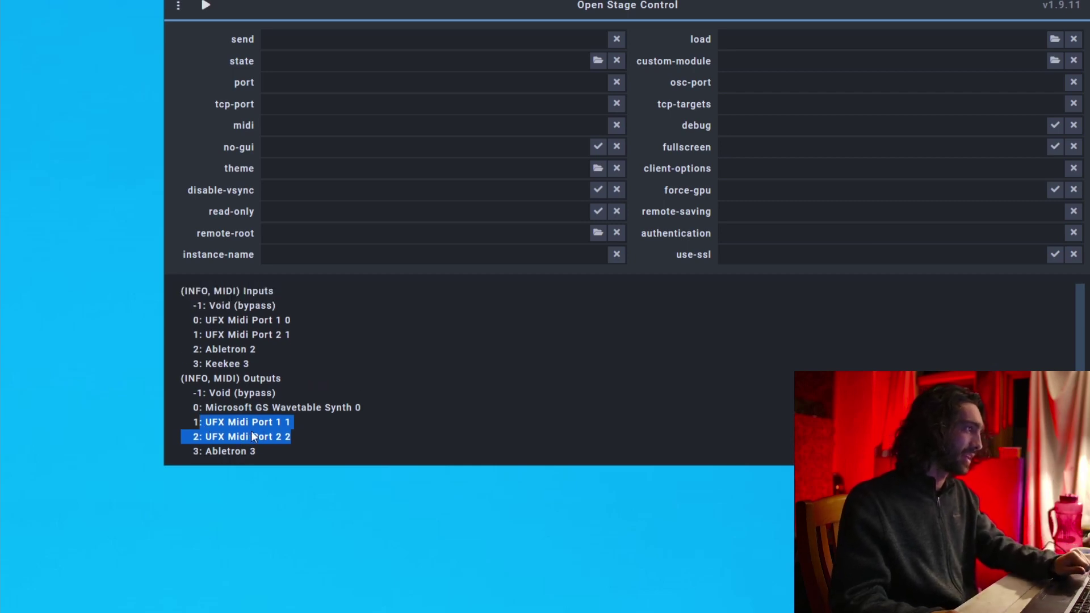
Step: Try to set the midi option to "Abletron: 2,3", with a space after the colon
left_click(304, 133)
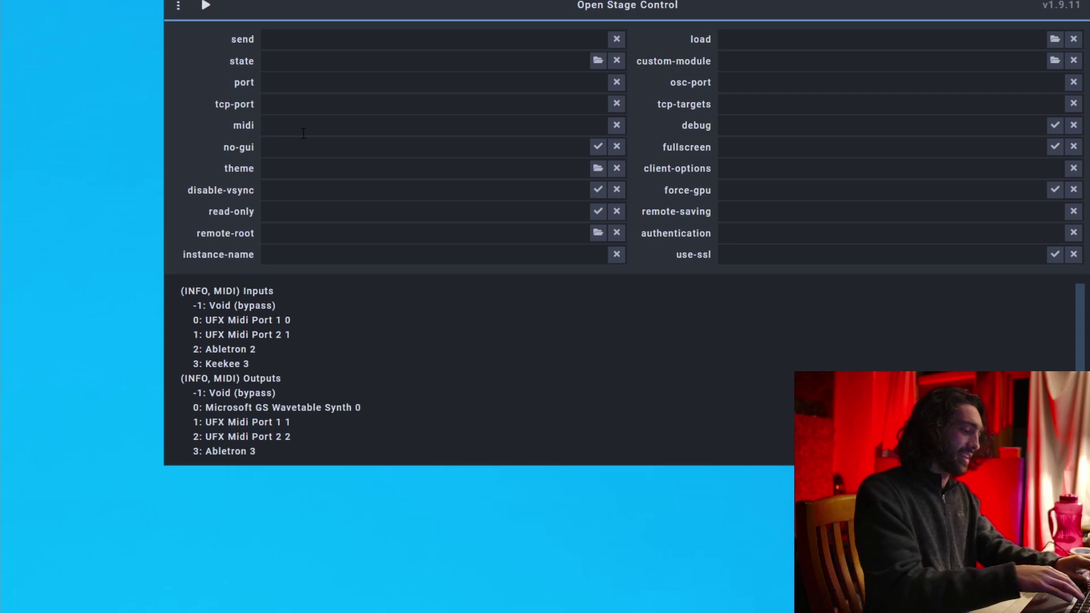
type("Abltron")
key("BackSpace")
key("BackSpace")
key("BackSpace")
key("BackSpace")
type("etron:")
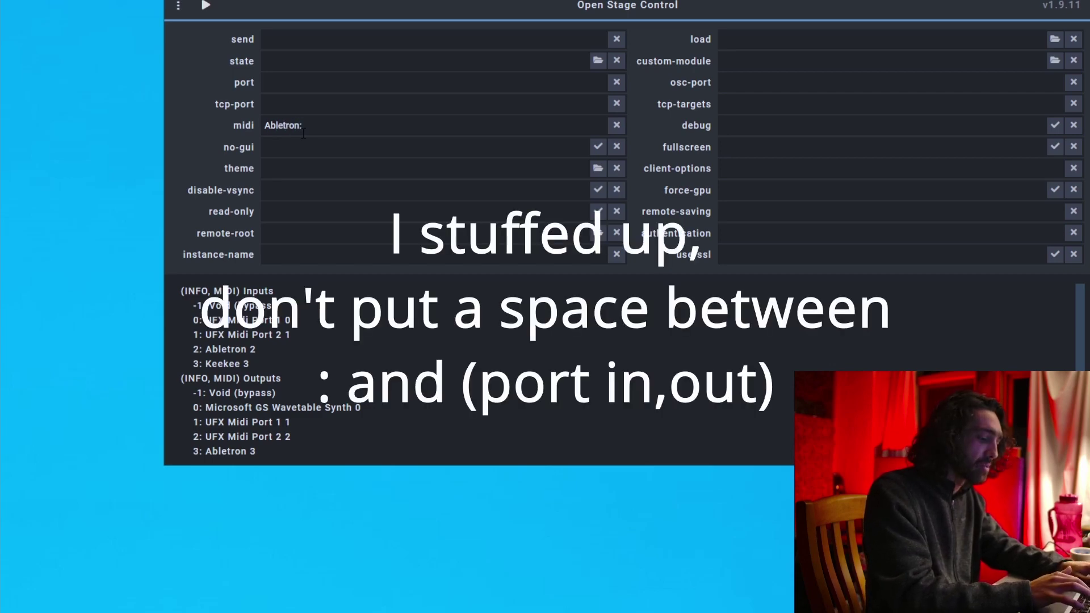
type(" 2")
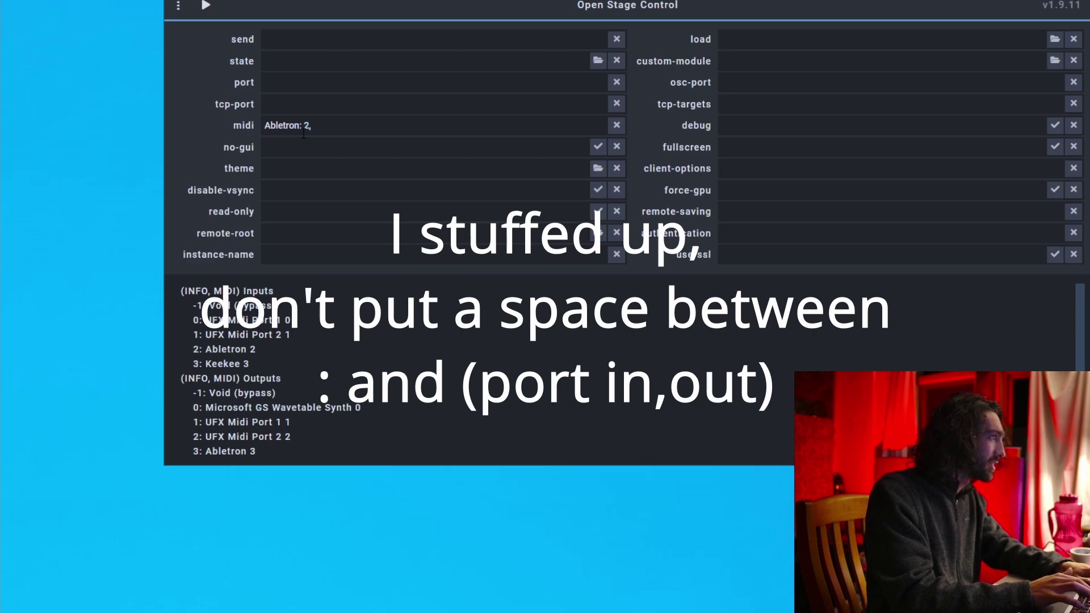
type(",3")
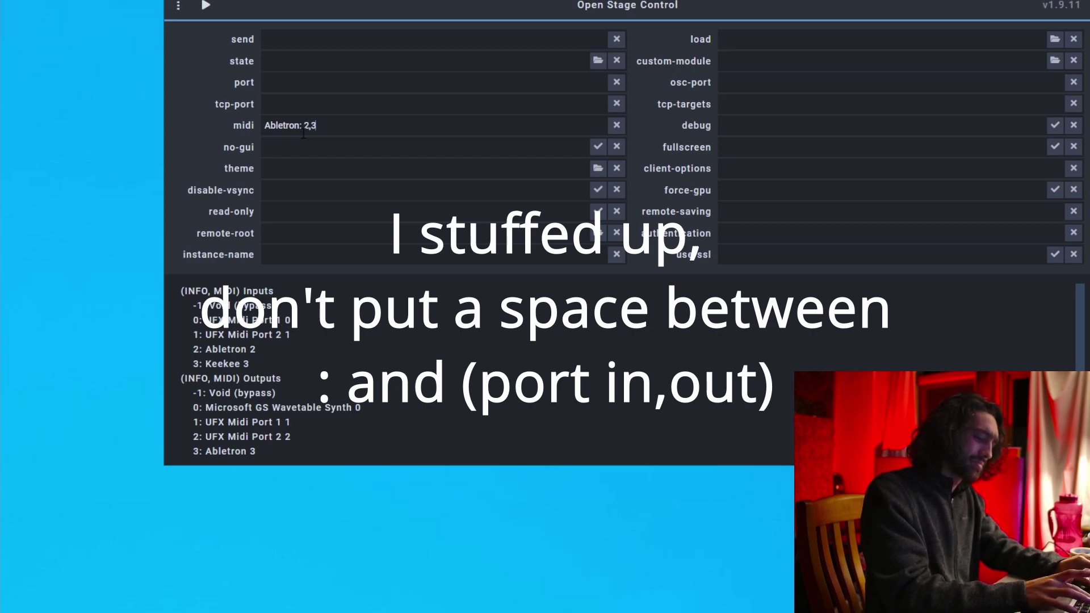
type(" :::::")
key("BackSpace")
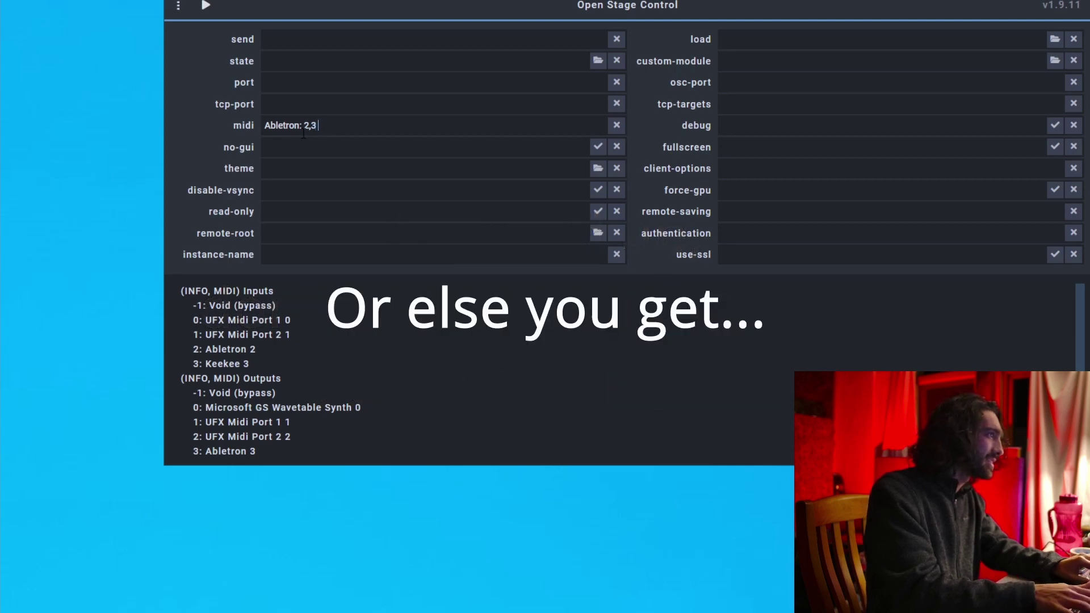
key("Return")
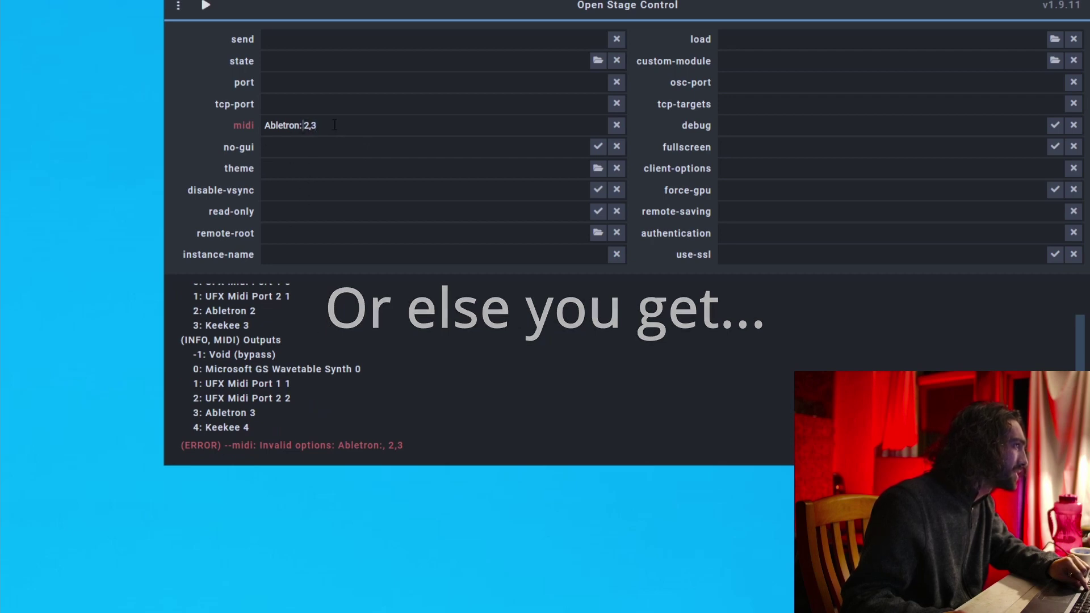
Step: Set the midi option to "Abletron:2,3", with no space after the colon
key("BackSpace")
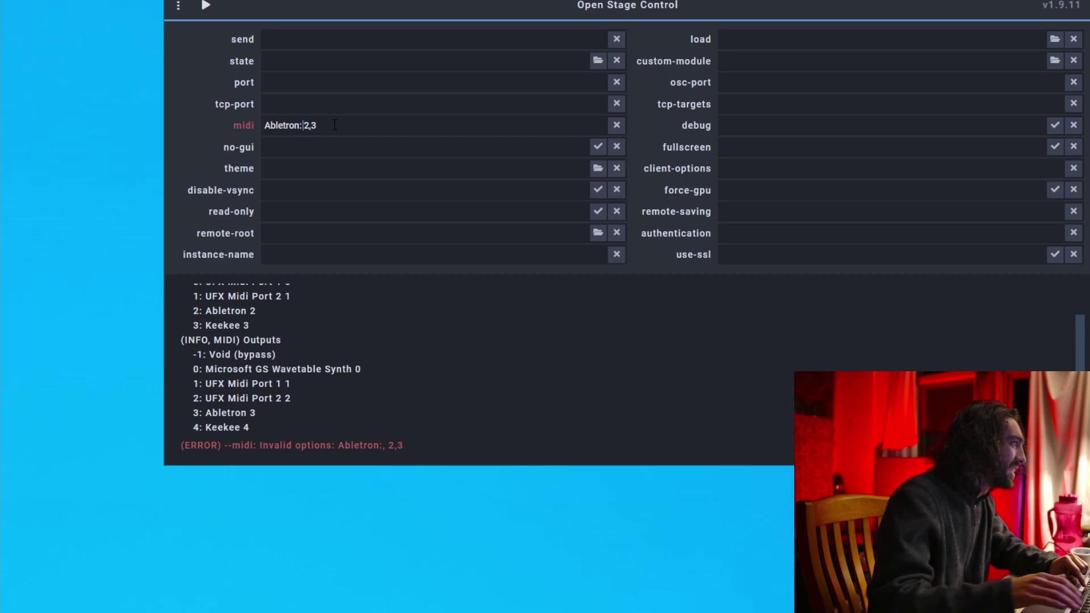
type("Abletron")
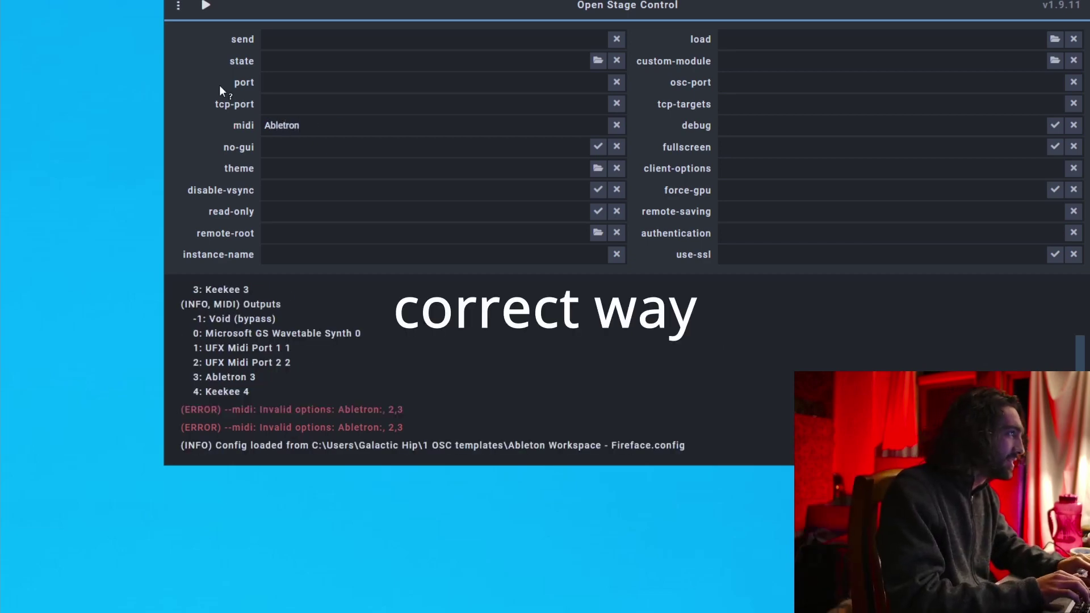
type(":")
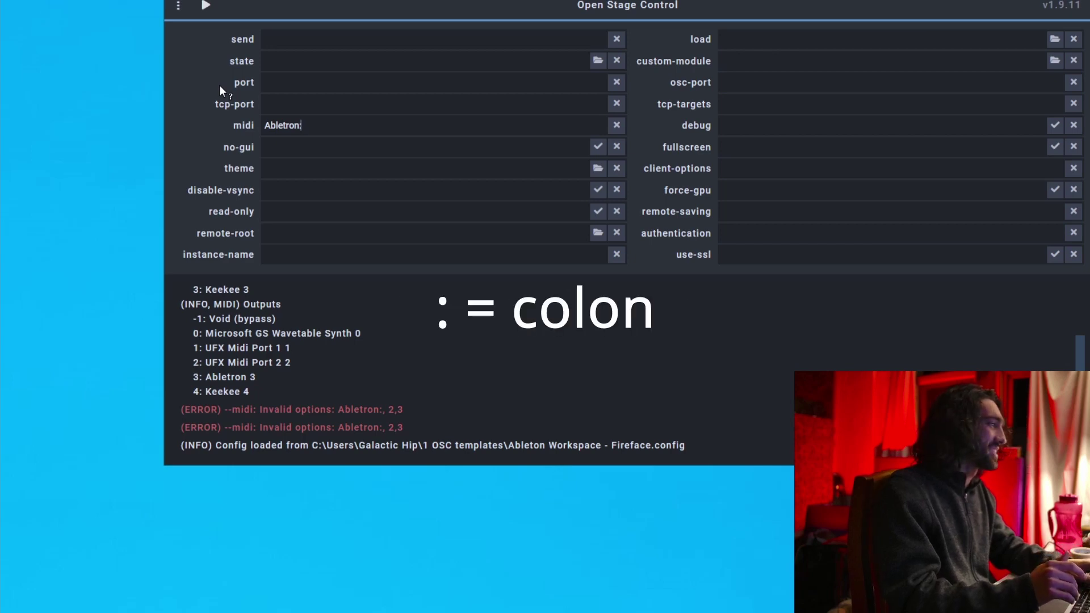
type("1")
key("BackSpace")
type("2,3")
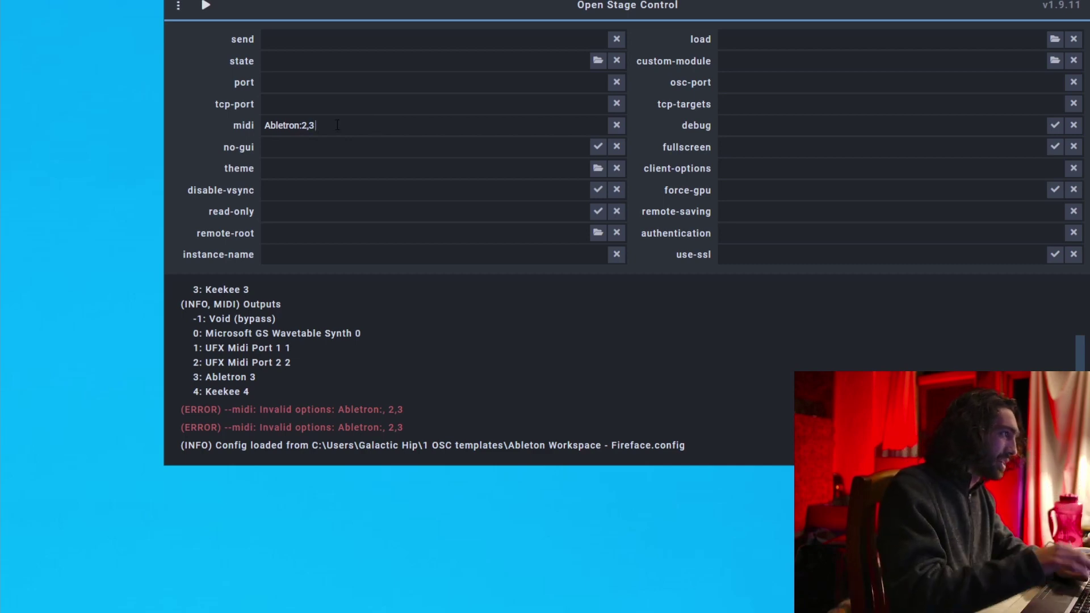
Step: Append "Keekee:3,4" to the midi option after a space, taking its input and output port numbers from the console's device list
type("Keekee:")
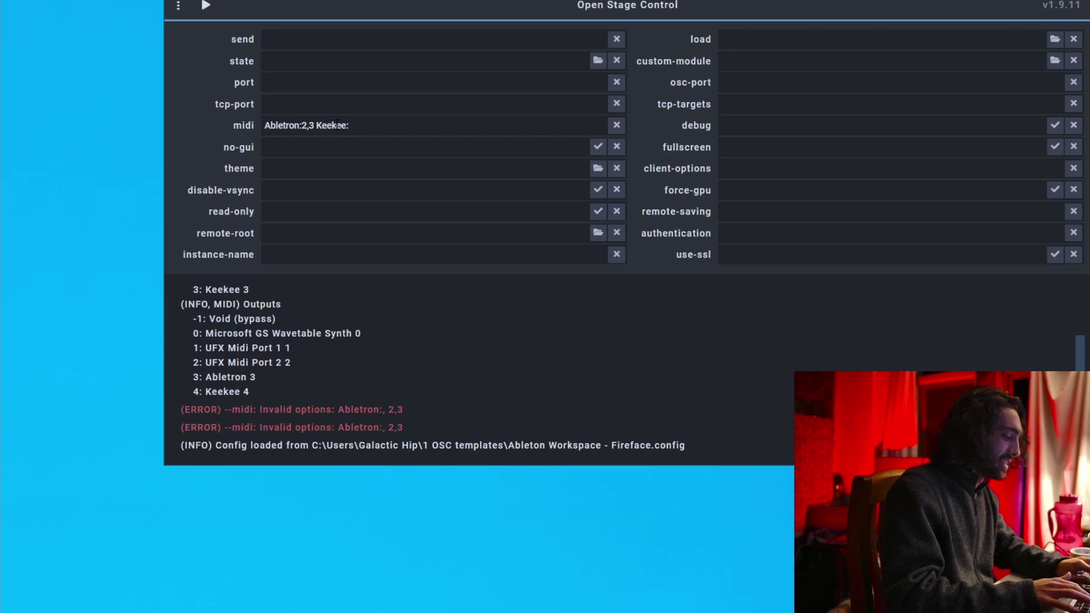
left_click_drag(249, 299, 193, 278)
triple_click(253, 363)
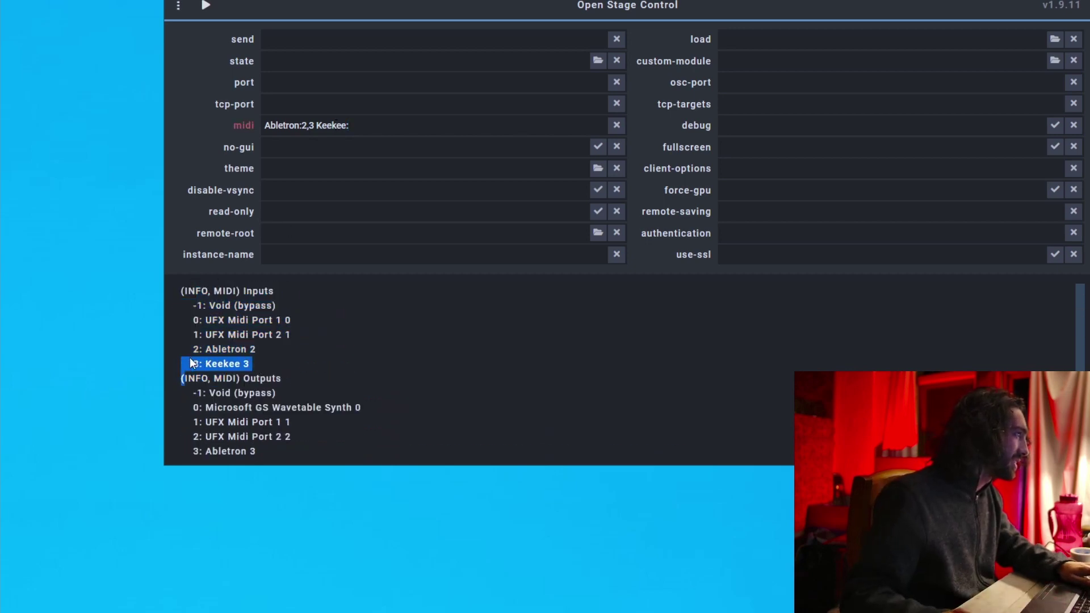
left_click(373, 125)
type("3")
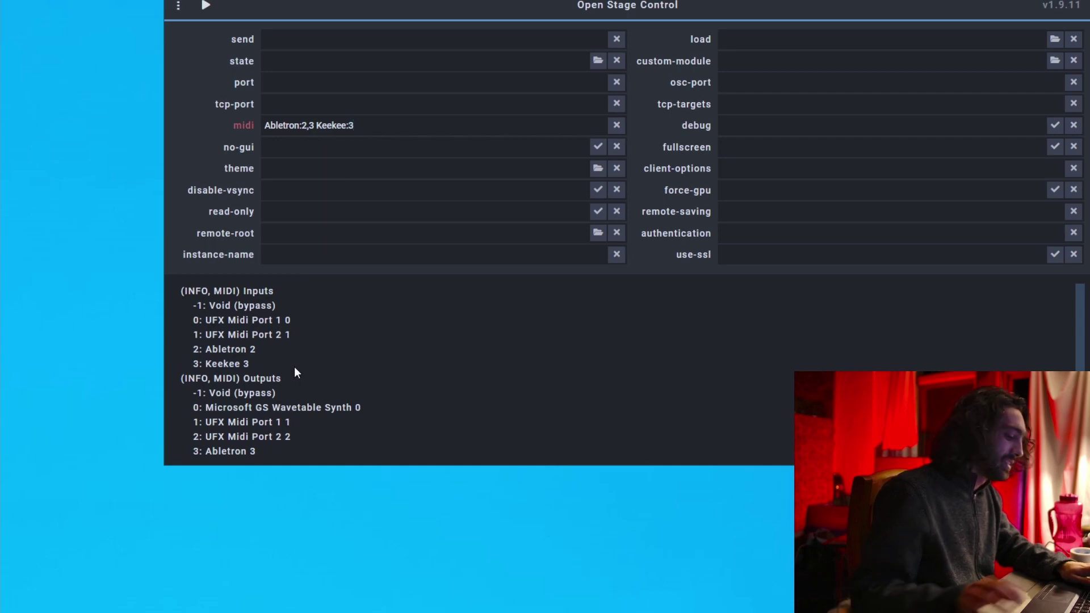
type(",")
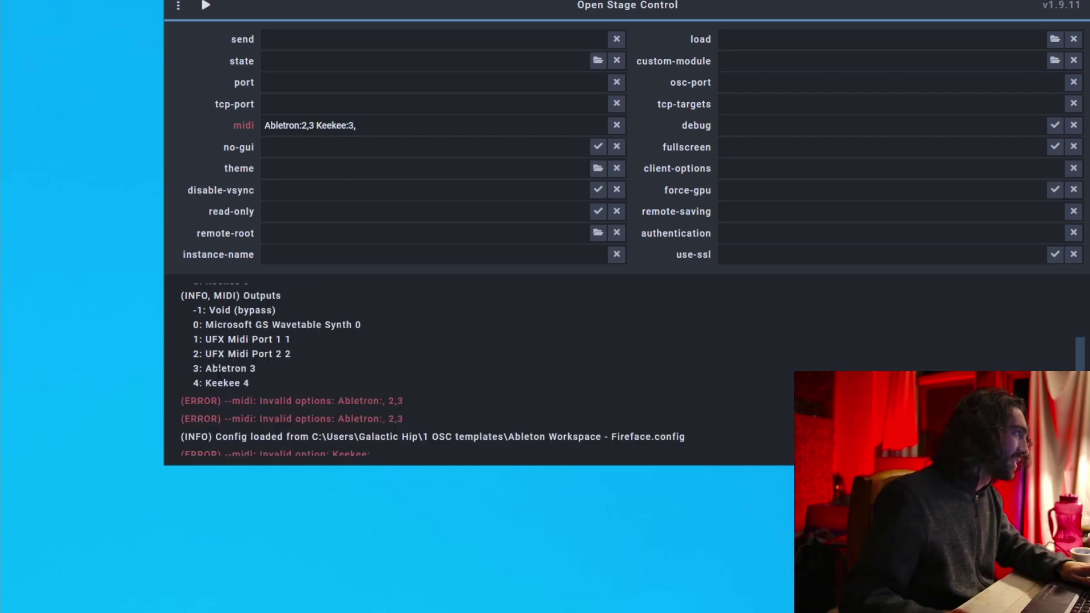
left_click_drag(224, 392, 274, 389)
left_click(357, 125)
type("4")
left_click(358, 195)
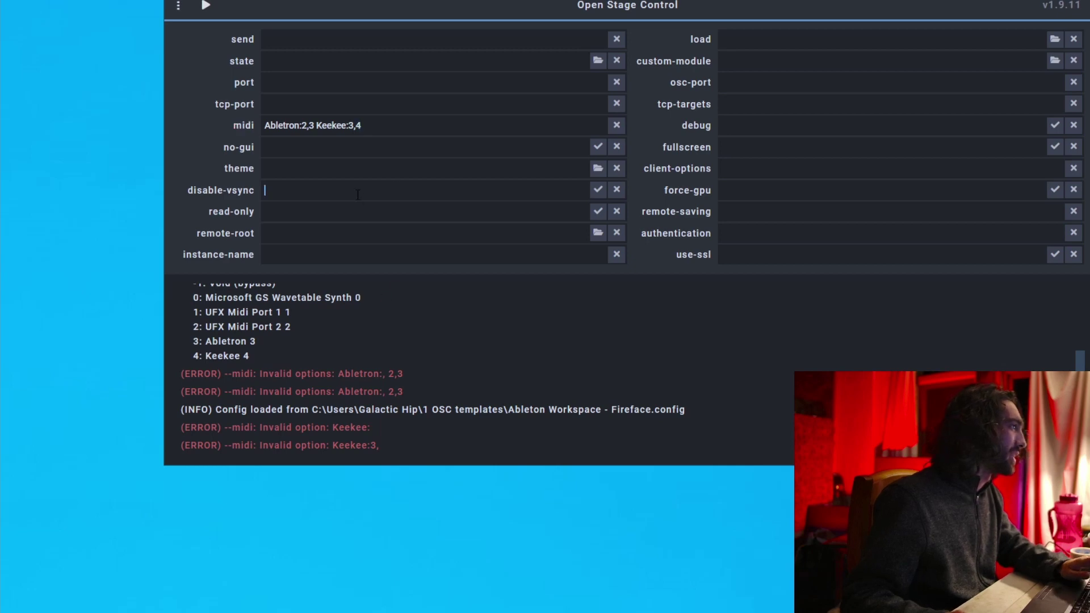
triple_click(335, 126)
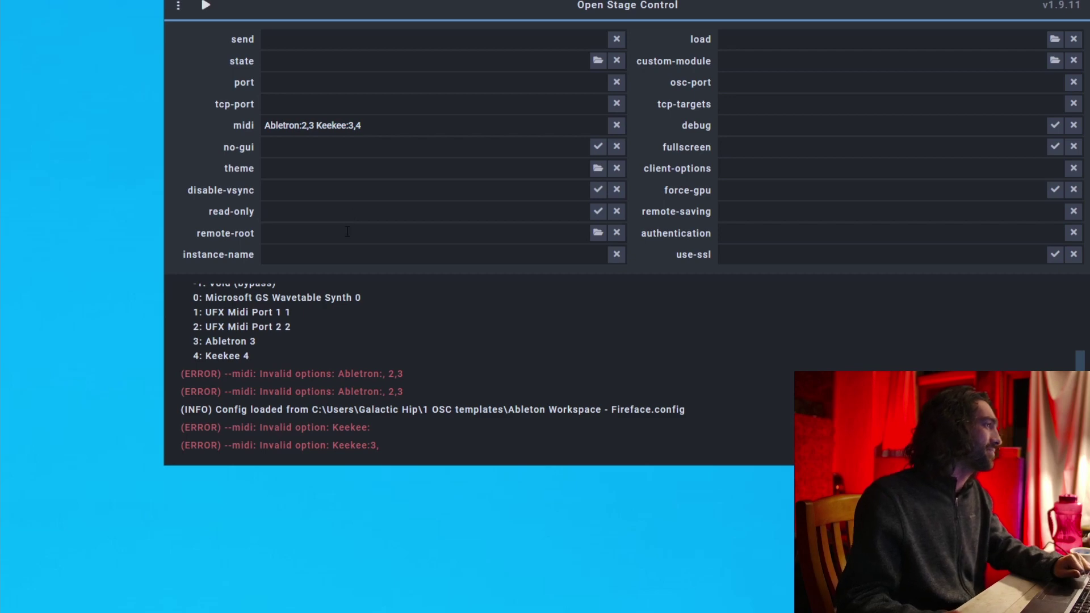
Step: Start the Open Stage Control server, and switch to loopMIDI, arranging its port list in view together with the new client window
left_click(207, 6)
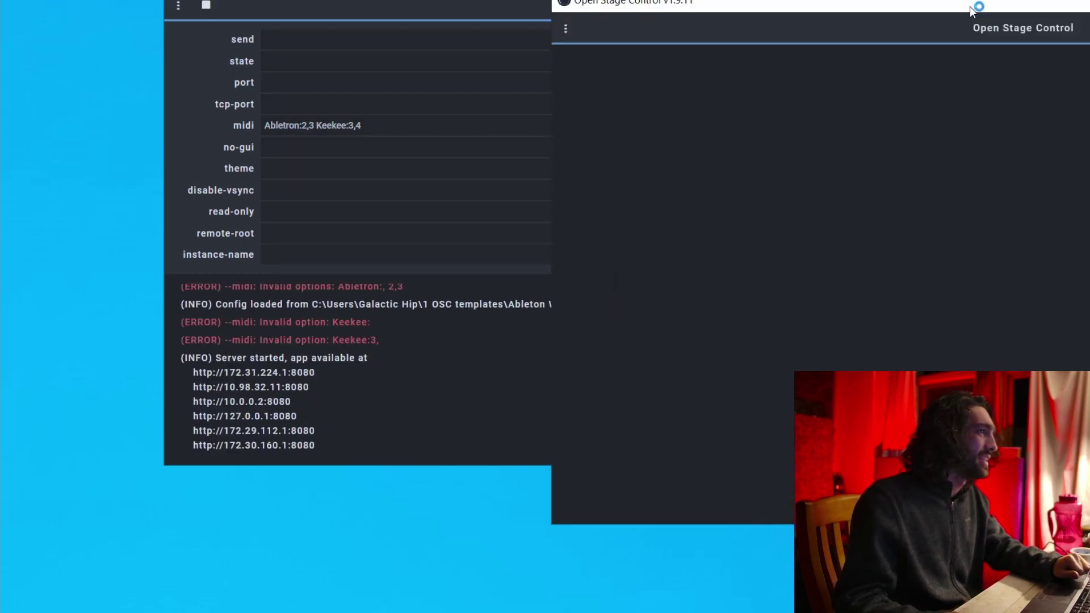
left_click_drag(1004, 13, 649, 17)
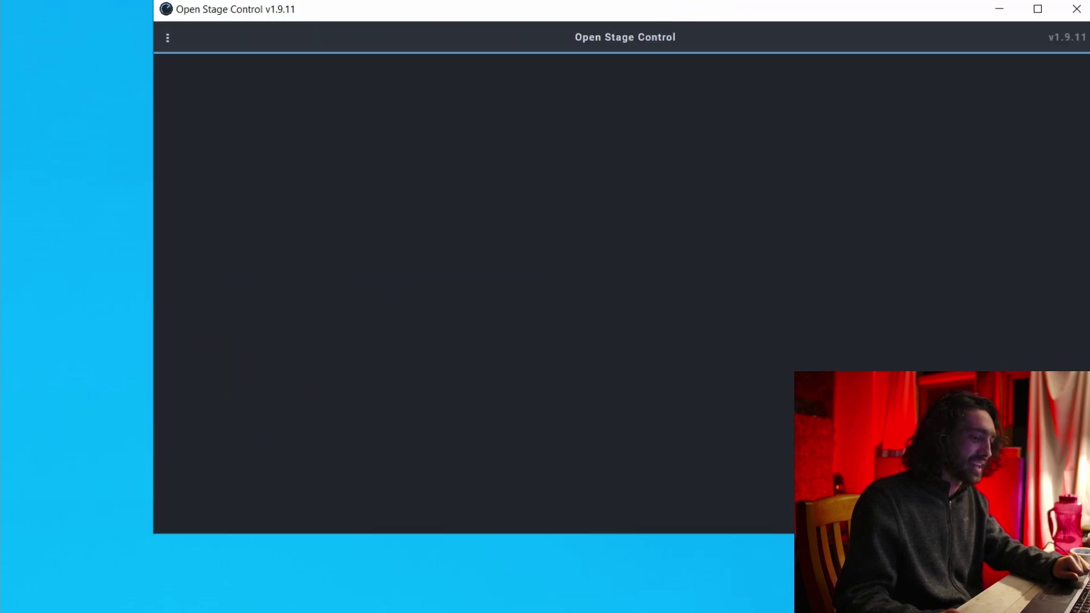
key("alt+Tab")
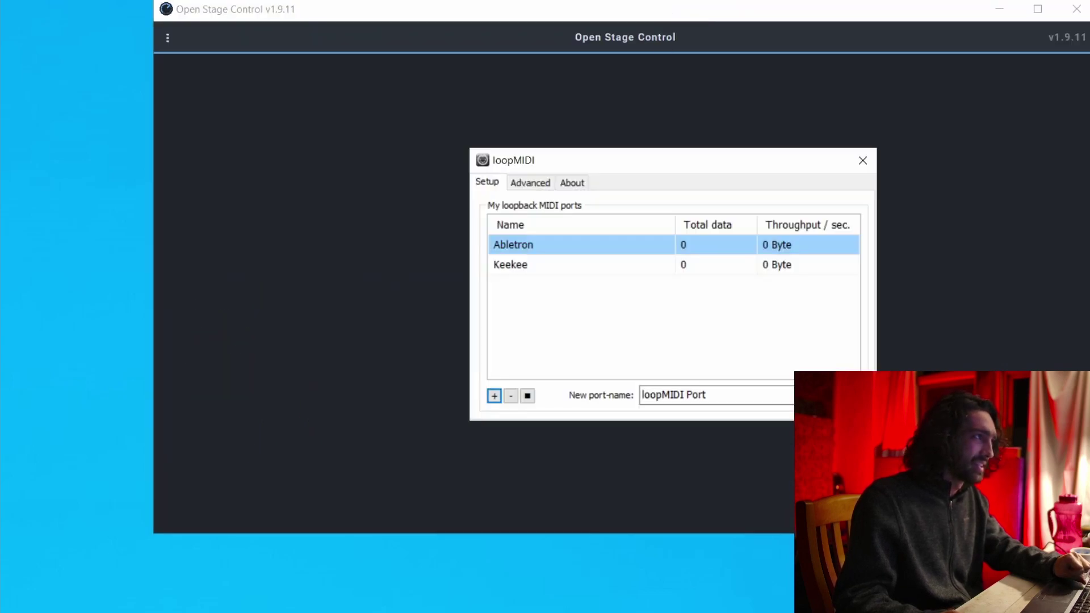
left_click_drag(663, 163, 523, 329)
left_click_drag(525, 24, 536, 1)
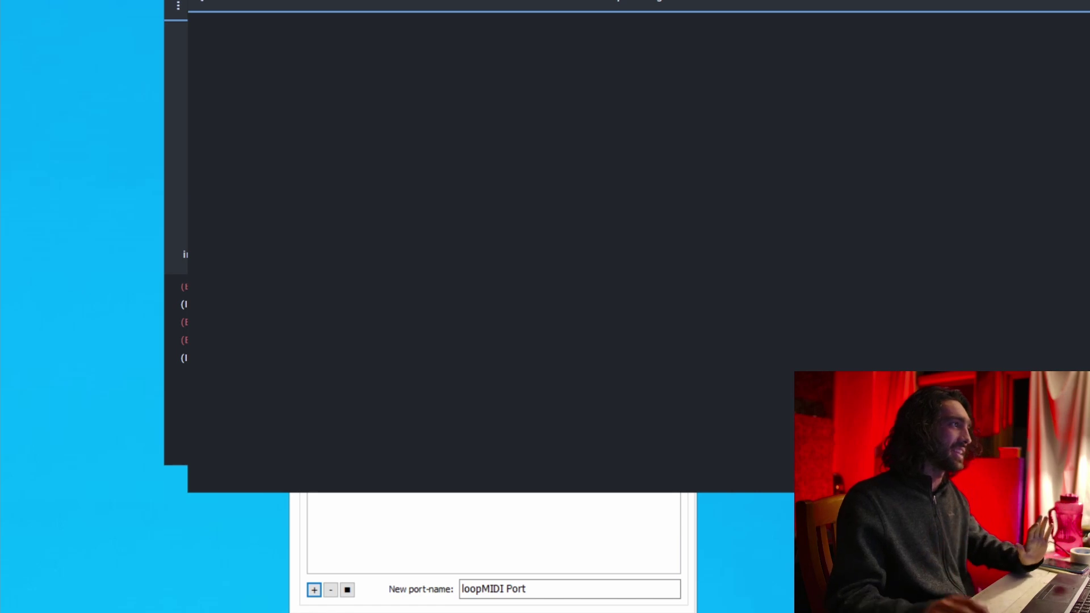
left_click(529, 558)
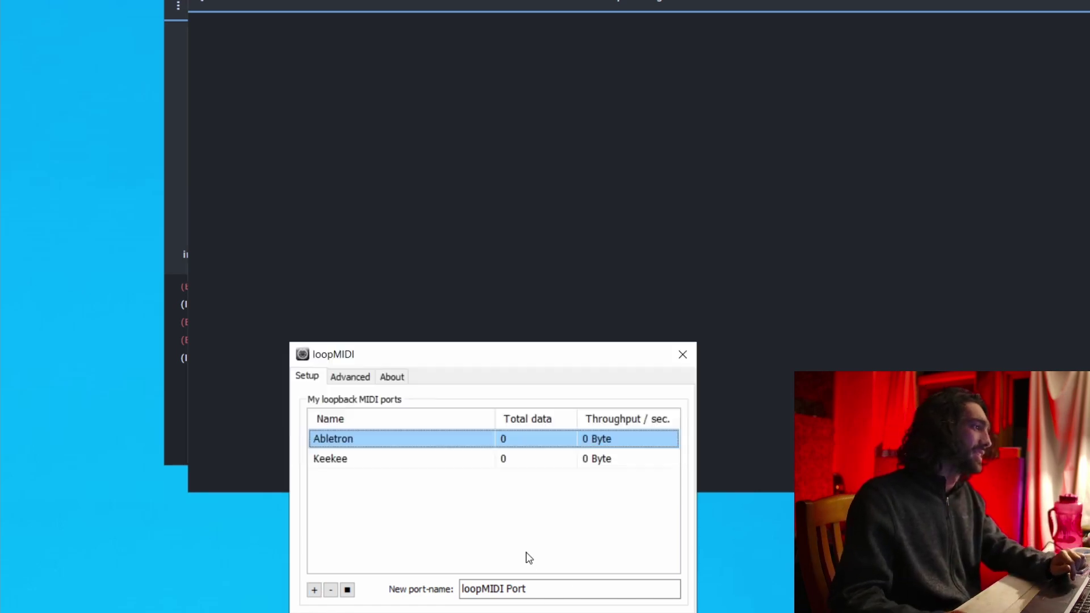